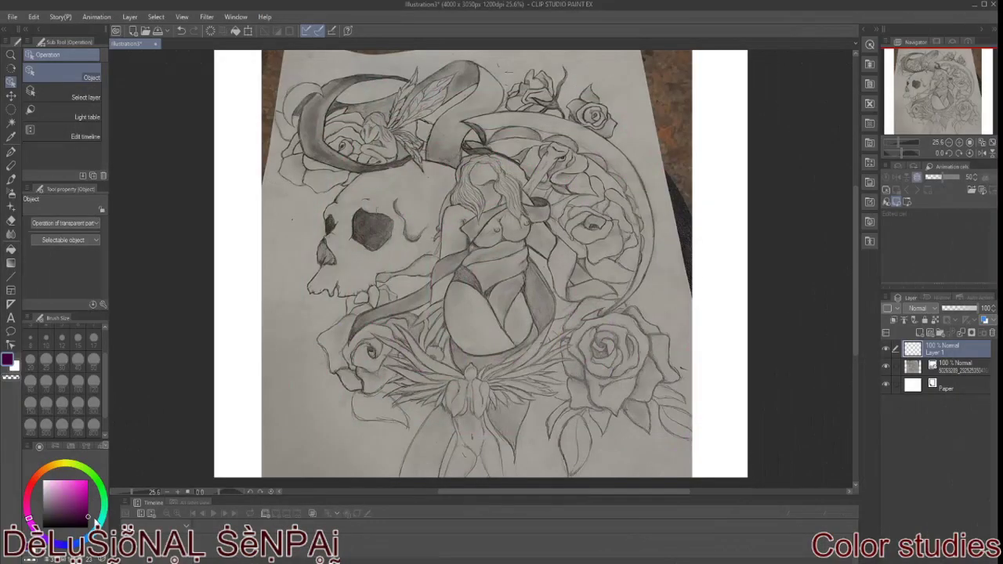
Switch to the Tapered Pen to ink over the pencil sketch
key(p)
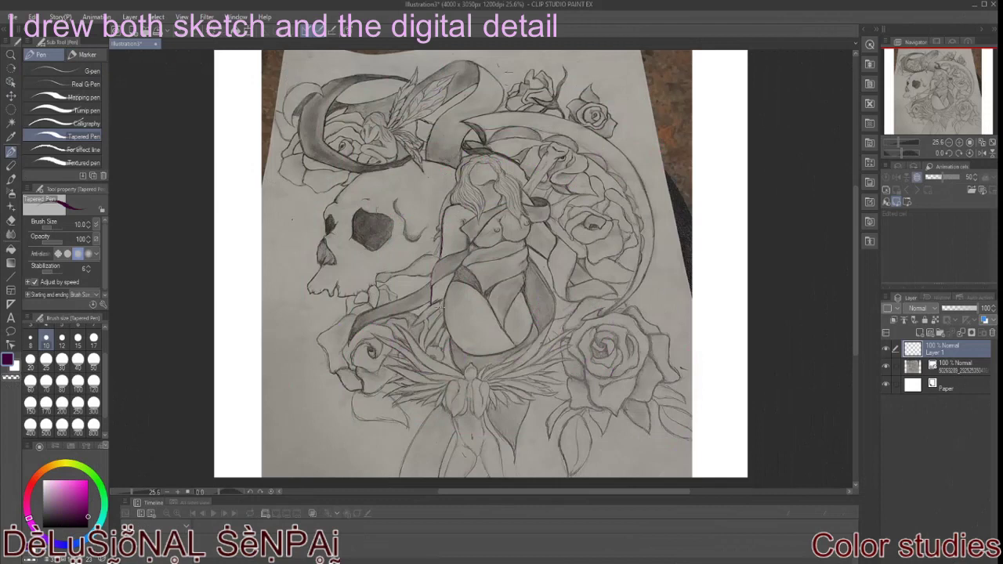
Ink the woman's hips, waist and legs, undoing an oversized bottom-right signature
drag(429, 346, 448, 326)
mouse_move(454, 266)
mouse_down()
mouse_move(483, 296)
mouse_move(465, 350)
mouse_up()
drag(489, 298, 514, 343)
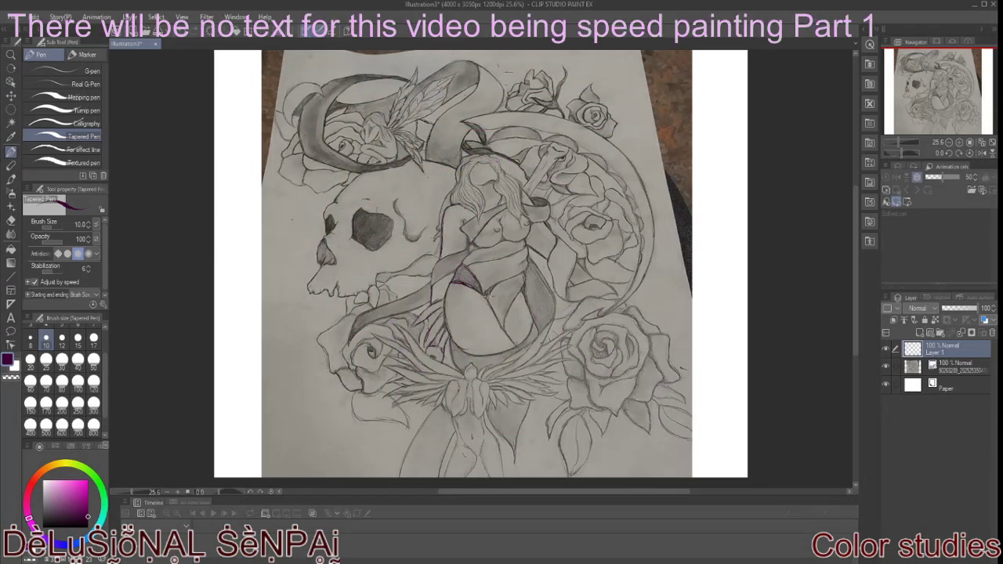
drag(482, 275, 508, 294)
mouse_move(465, 244)
mouse_down()
mouse_move(528, 273)
mouse_move(525, 326)
mouse_up()
mouse_move(521, 290)
mouse_down()
mouse_move(539, 337)
mouse_move(477, 354)
mouse_up()
mouse_move(517, 318)
mouse_down()
mouse_move(544, 357)
mouse_move(491, 380)
mouse_up()
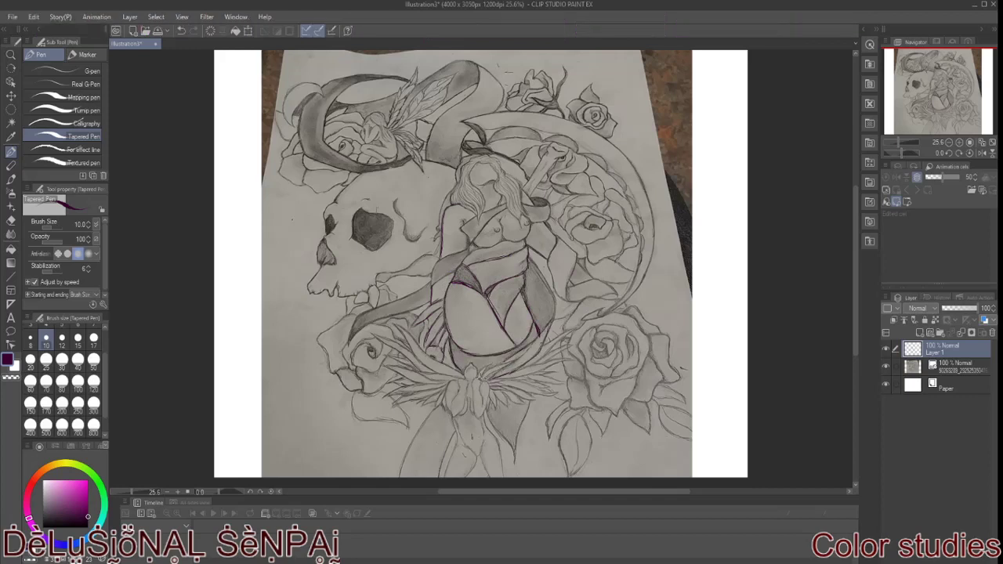
mouse_move(675, 468)
mouse_down()
mouse_move(744, 450)
mouse_move(676, 459)
mouse_move(727, 464)
mouse_up()
key(ctrl+z)
key(ctrl+z)
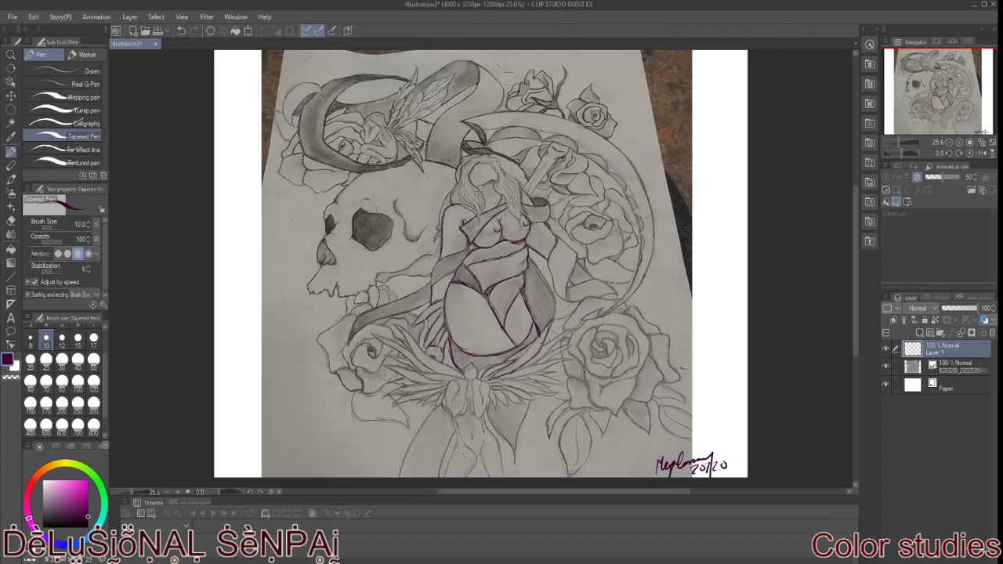
Ink the woman's hair, right arm, forearm and hand
mouse_move(469, 156)
mouse_down()
mouse_move(506, 174)
mouse_move(495, 185)
mouse_move(514, 220)
mouse_up()
mouse_move(507, 173)
mouse_down()
mouse_move(556, 233)
mouse_move(558, 283)
mouse_up()
mouse_move(557, 235)
mouse_down()
mouse_move(576, 299)
mouse_move(619, 303)
mouse_up()
drag(573, 310, 553, 321)
mouse_move(607, 299)
mouse_down()
mouse_move(563, 331)
mouse_move(585, 319)
mouse_move(581, 368)
mouse_up()
Outline the lower-right rose's petals and the leaves beside it
mouse_move(579, 327)
mouse_down()
mouse_move(597, 371)
mouse_move(637, 357)
mouse_move(589, 366)
mouse_move(619, 329)
mouse_move(615, 415)
mouse_move(648, 329)
mouse_move(604, 305)
mouse_move(675, 362)
mouse_up()
mouse_move(647, 353)
mouse_down()
mouse_move(682, 381)
mouse_move(630, 404)
mouse_up()
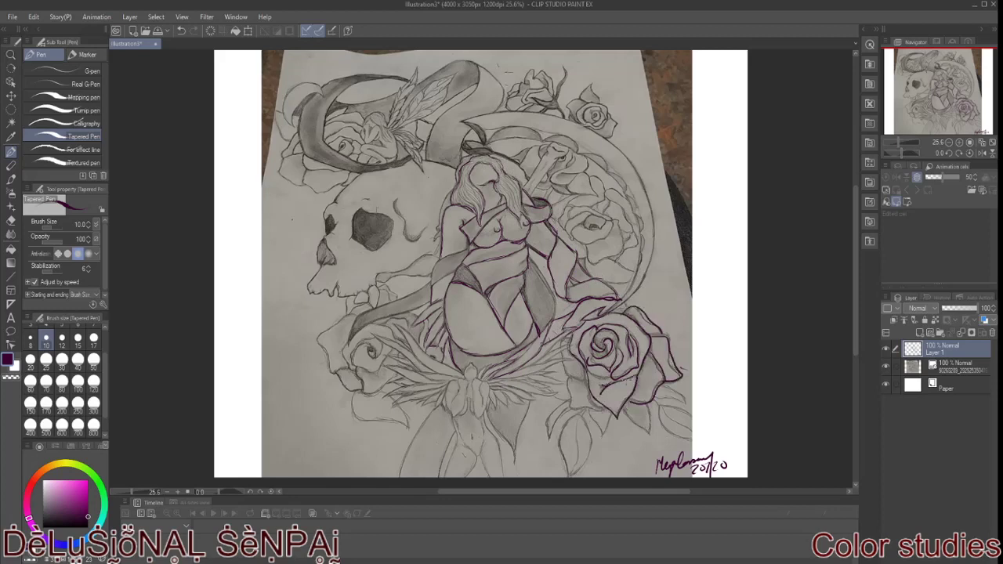
mouse_move(563, 340)
mouse_down()
mouse_move(605, 434)
mouse_move(672, 398)
mouse_move(708, 444)
mouse_up()
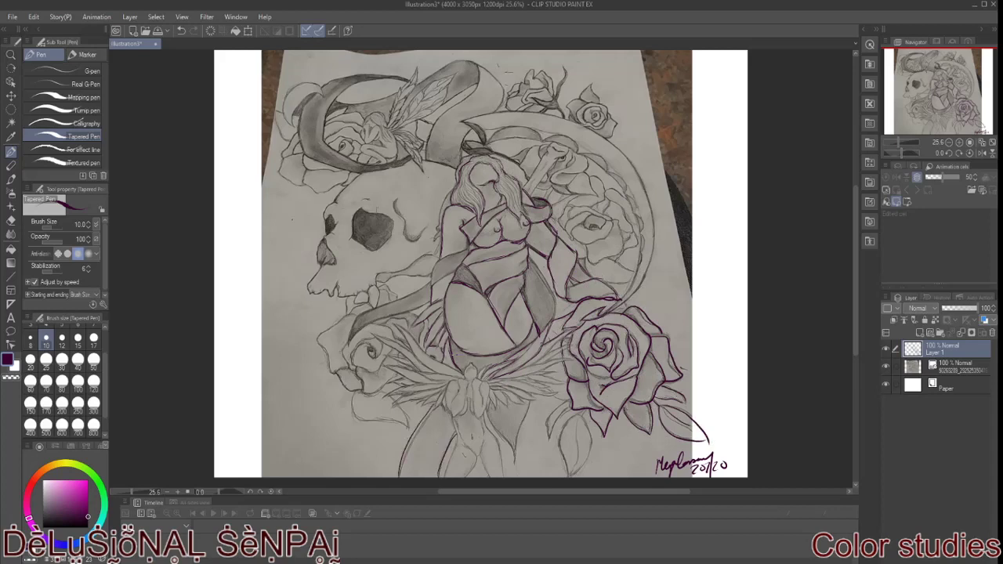
drag(588, 412, 563, 475)
drag(575, 396, 547, 439)
Ink the lower fairy's right wing, its feathers and the fairy's torso
drag(487, 412, 523, 462)
drag(529, 403, 517, 440)
drag(462, 365, 452, 420)
mouse_move(454, 380)
mouse_down()
mouse_move(446, 392)
mouse_move(573, 359)
mouse_up()
drag(497, 384, 559, 365)
mouse_move(489, 386)
mouse_down()
mouse_move(531, 393)
mouse_move(558, 379)
mouse_up()
mouse_move(572, 339)
mouse_down()
mouse_move(535, 362)
mouse_move(547, 357)
mouse_move(537, 384)
mouse_up()
drag(522, 392, 491, 409)
Ink the wing base strokes and the lower fairy's left-wing feathers
mouse_move(444, 387)
mouse_down()
mouse_move(434, 405)
mouse_move(411, 404)
mouse_up()
drag(427, 395, 382, 402)
drag(441, 373, 391, 385)
drag(446, 367, 394, 381)
mouse_move(419, 349)
mouse_down()
mouse_move(376, 365)
mouse_move(396, 322)
mouse_up()
drag(461, 374, 418, 345)
Ink the lower fairy's torso and legs, and begin the skull's jaw
drag(470, 399, 463, 458)
drag(501, 420, 492, 475)
drag(457, 420, 451, 453)
drag(452, 448, 445, 474)
drag(475, 456, 467, 477)
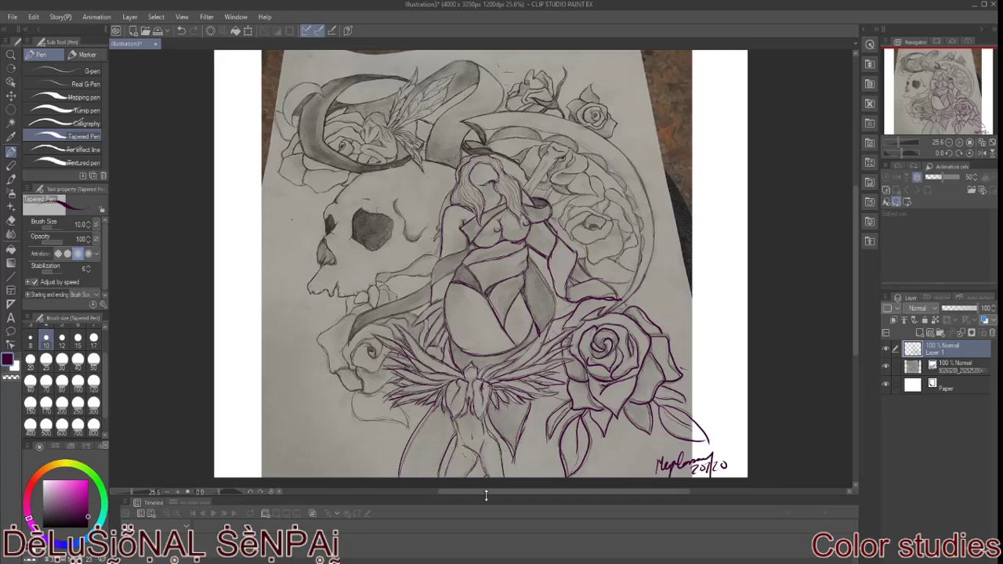
mouse_move(321, 208)
mouse_down()
mouse_move(327, 250)
mouse_move(307, 284)
mouse_move(355, 297)
mouse_up()
Finish the skull's jaw and ink the rose beneath it, the woman's left arm and ribbon
drag(317, 236, 321, 266)
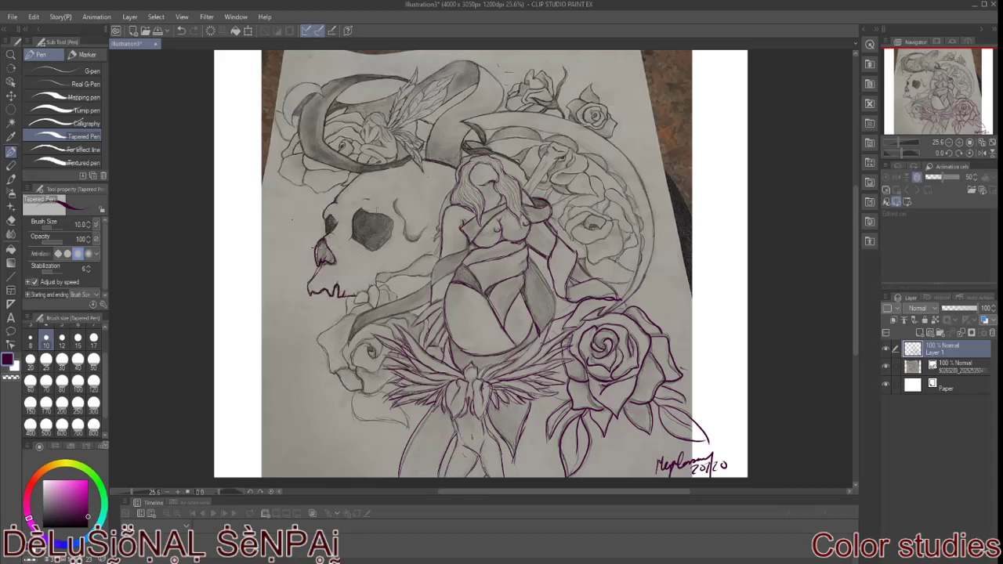
drag(530, 256, 555, 316)
drag(354, 315, 318, 332)
drag(317, 327, 344, 374)
drag(345, 340, 348, 371)
drag(434, 281, 384, 305)
drag(368, 310, 347, 345)
drag(429, 301, 368, 321)
drag(468, 246, 435, 260)
drag(452, 271, 434, 289)
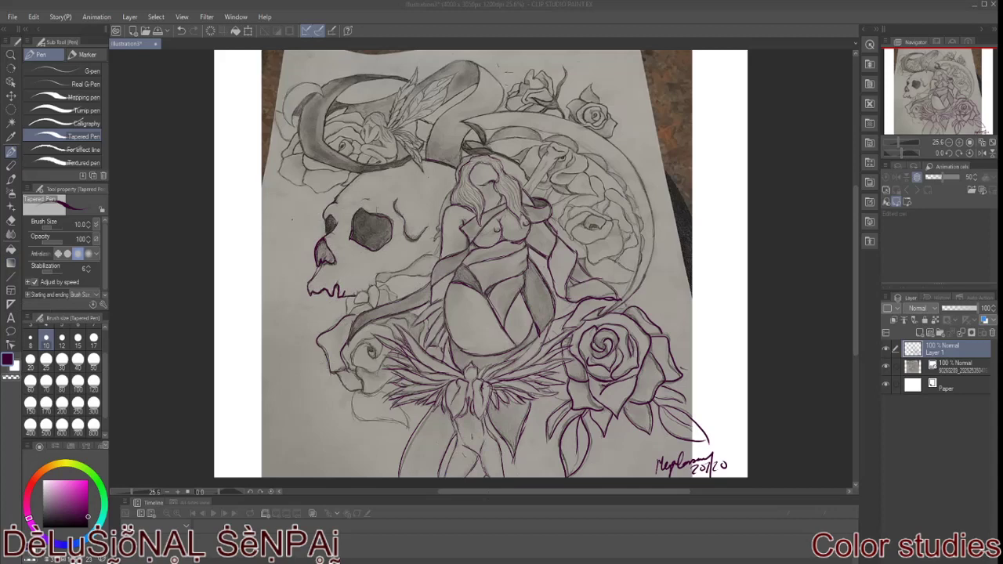
Ink the crescent's right edge and upper arc plus the scythe handle top with detail lines
mouse_move(625, 298)
mouse_down()
mouse_move(641, 252)
mouse_move(638, 214)
mouse_move(614, 175)
mouse_move(544, 138)
mouse_move(492, 138)
mouse_move(490, 127)
mouse_up()
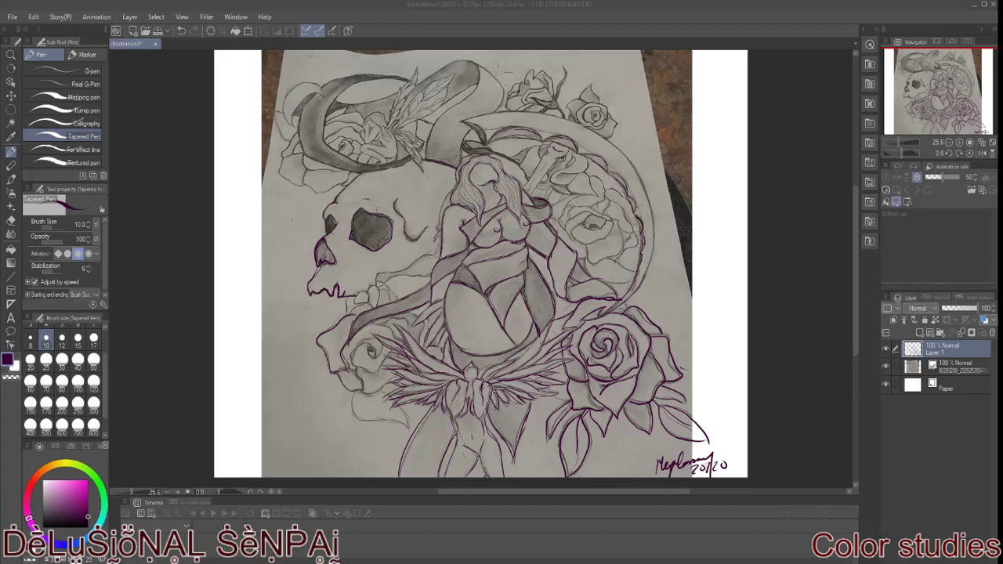
drag(484, 120, 464, 143)
drag(553, 141, 548, 153)
drag(547, 147, 523, 188)
drag(572, 144, 531, 196)
drag(572, 153, 550, 184)
drag(531, 144, 541, 155)
drag(550, 172, 542, 183)
drag(529, 144, 520, 172)
drag(525, 149, 509, 156)
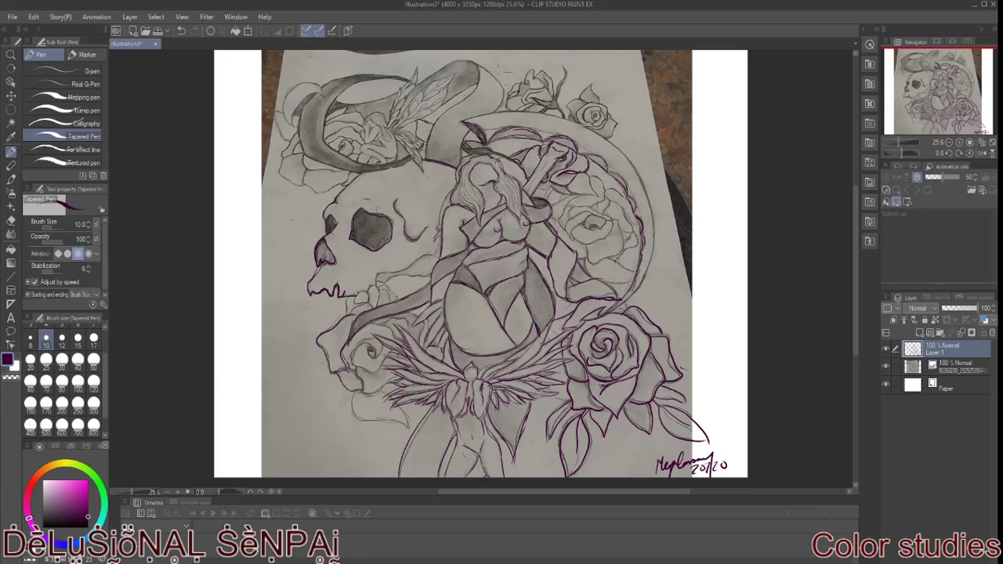
Ink the rose beside the scythe handle and the detailed rose right of the woman
drag(547, 185, 561, 195)
mouse_move(557, 191)
mouse_down()
mouse_move(597, 199)
mouse_move(588, 198)
mouse_up()
mouse_move(574, 195)
mouse_down()
mouse_move(554, 223)
mouse_move(588, 230)
mouse_move(561, 229)
mouse_up()
mouse_move(612, 175)
mouse_down()
mouse_move(583, 209)
mouse_move(633, 235)
mouse_move(616, 260)
mouse_up()
drag(624, 221, 589, 268)
drag(615, 215, 598, 224)
drag(610, 219, 580, 249)
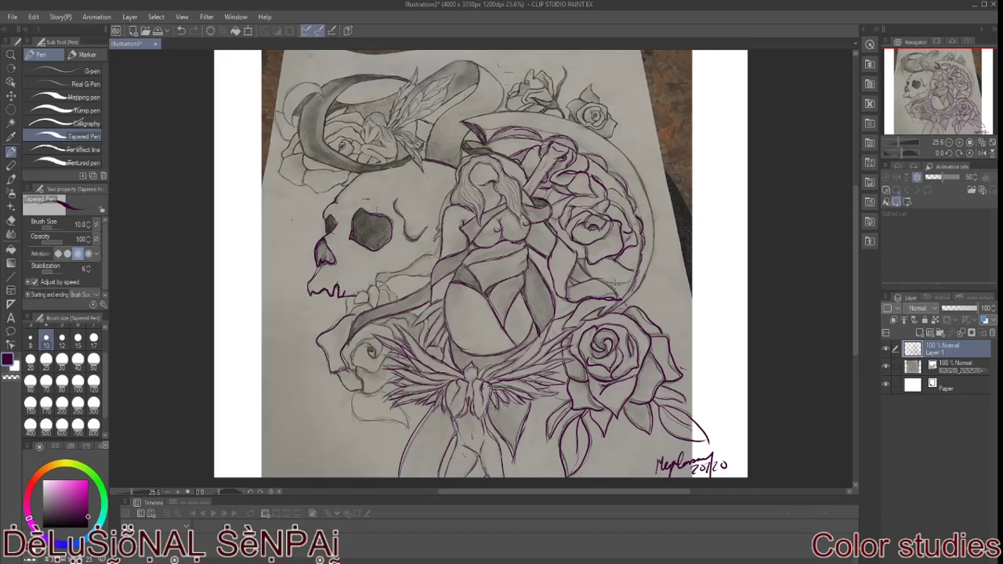
Ink the woman's left side and the lower-left rose's spiral, petals and leaves
mouse_move(450, 190)
mouse_down()
mouse_move(434, 225)
mouse_move(379, 278)
mouse_move(398, 294)
mouse_move(354, 309)
mouse_up()
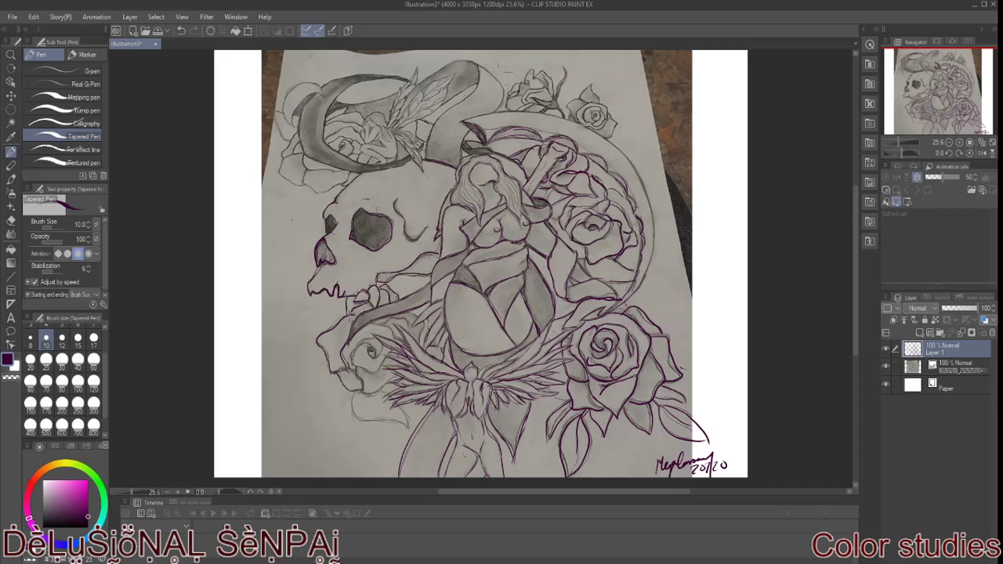
drag(376, 344, 353, 374)
mouse_move(354, 378)
mouse_down()
mouse_move(401, 397)
mouse_move(356, 413)
mouse_up()
drag(356, 415, 404, 430)
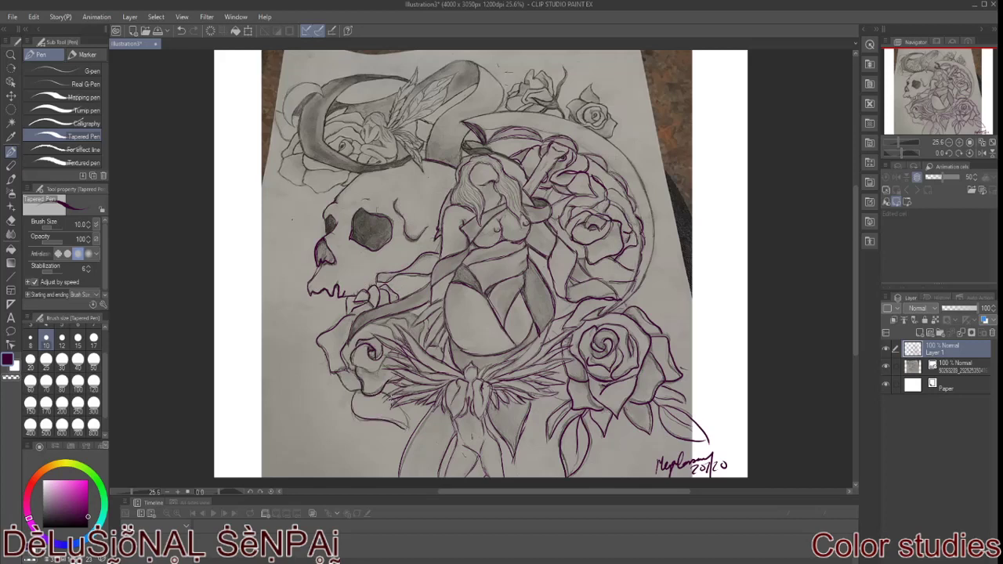
mouse_move(359, 371)
mouse_down()
mouse_move(340, 390)
mouse_move(383, 363)
mouse_up()
drag(382, 317, 414, 329)
drag(409, 313, 424, 342)
mouse_move(440, 300)
mouse_down()
mouse_move(412, 329)
mouse_move(403, 321)
mouse_up()
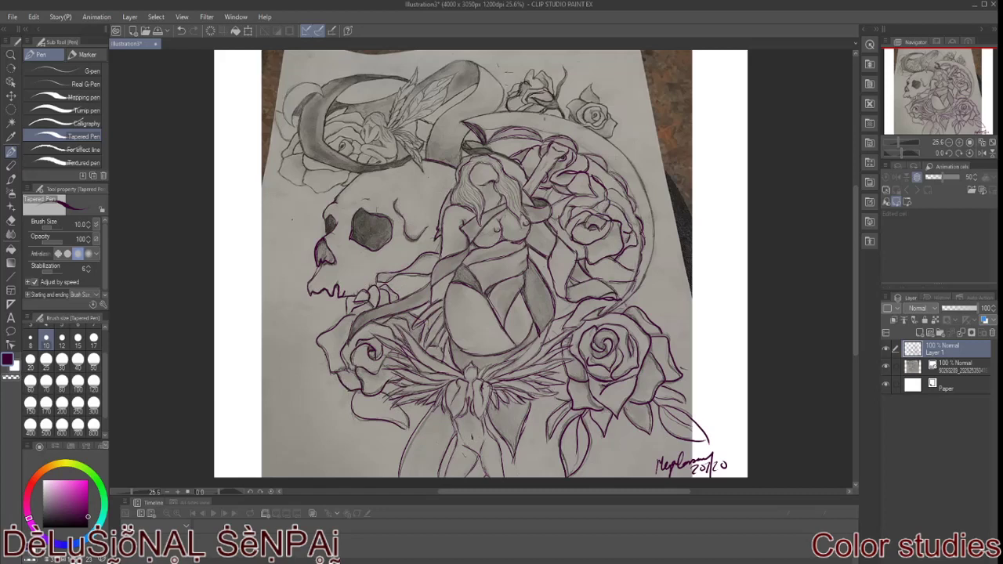
Ink the top rose and stem, the small upper-right rose, and the crescent's outer edge
mouse_move(517, 110)
mouse_down()
mouse_move(551, 68)
mouse_move(561, 101)
mouse_up()
drag(564, 63, 561, 92)
mouse_move(567, 94)
mouse_down()
mouse_move(579, 121)
mouse_move(599, 101)
mouse_up()
drag(597, 96, 620, 138)
drag(575, 102, 603, 127)
mouse_move(465, 119)
mouse_down()
mouse_move(619, 152)
mouse_move(653, 281)
mouse_up()
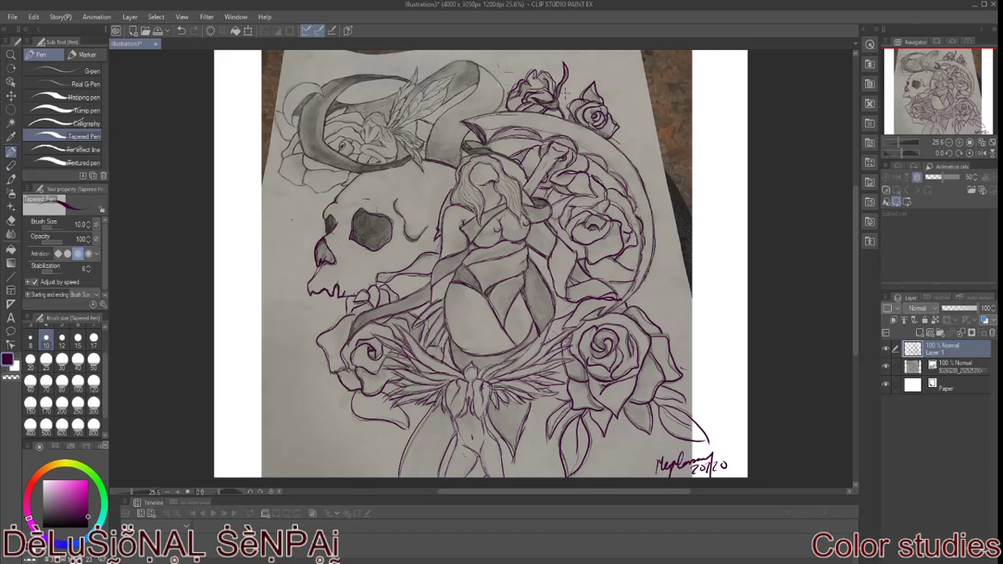
drag(464, 130, 491, 152)
Ink the upper-left ribbon and the upper fairy's face, hair and wing feathers
mouse_move(473, 66)
mouse_down()
mouse_move(326, 126)
mouse_move(412, 164)
mouse_up()
mouse_move(407, 74)
mouse_down()
mouse_move(338, 73)
mouse_move(323, 163)
mouse_move(348, 192)
mouse_move(277, 122)
mouse_move(323, 81)
mouse_move(350, 113)
mouse_up()
mouse_move(340, 114)
mouse_down()
mouse_move(326, 122)
mouse_move(365, 117)
mouse_up()
mouse_move(324, 118)
mouse_down()
mouse_move(357, 134)
mouse_move(349, 153)
mouse_move(360, 158)
mouse_up()
mouse_move(396, 96)
mouse_down()
mouse_move(384, 129)
mouse_move(419, 64)
mouse_move(394, 113)
mouse_move(418, 92)
mouse_up()
drag(434, 86, 456, 72)
mouse_move(417, 126)
mouse_down()
mouse_move(449, 82)
mouse_move(410, 127)
mouse_move(443, 80)
mouse_move(437, 100)
mouse_up()
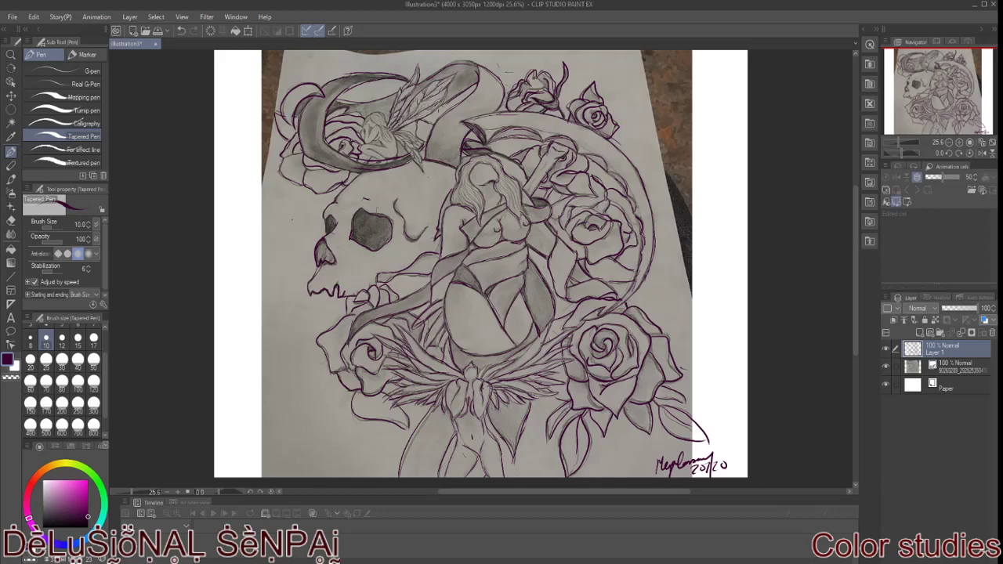
Ink the upper fairy's body, the moon edge, and part of the upper-left rose outline
drag(367, 122, 361, 148)
drag(365, 146, 384, 136)
mouse_move(354, 166)
mouse_down()
mouse_move(408, 158)
mouse_move(389, 153)
mouse_up()
mouse_move(381, 119)
mouse_down()
mouse_move(372, 141)
mouse_move(387, 142)
mouse_up()
mouse_move(365, 122)
mouse_down()
mouse_move(386, 113)
mouse_move(366, 135)
mouse_move(414, 169)
mouse_up()
mouse_move(394, 127)
mouse_down()
mouse_move(415, 159)
mouse_move(423, 149)
mouse_up()
drag(302, 150, 283, 160)
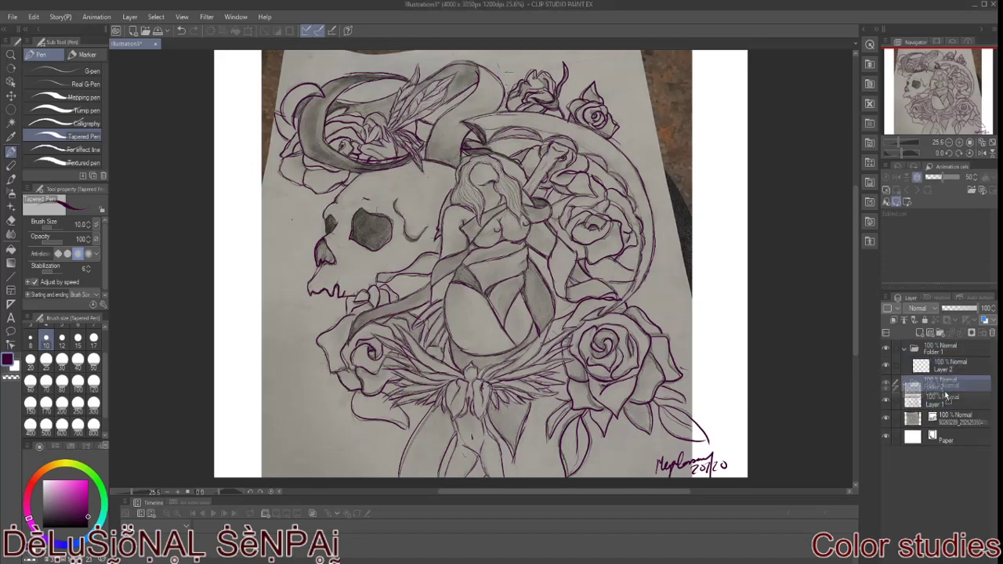
On Layer 2, sketch the woman's hips, waist, chest, sides, shoulder and head in red
click(948, 365)
click(31, 483)
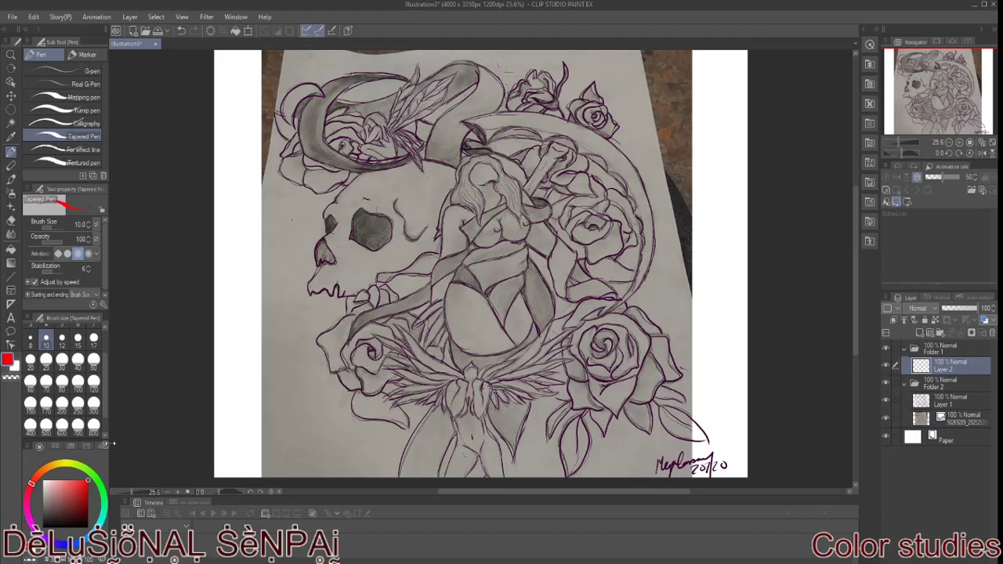
drag(508, 307, 525, 342)
drag(523, 295, 459, 267)
drag(504, 245, 525, 233)
drag(553, 283, 576, 262)
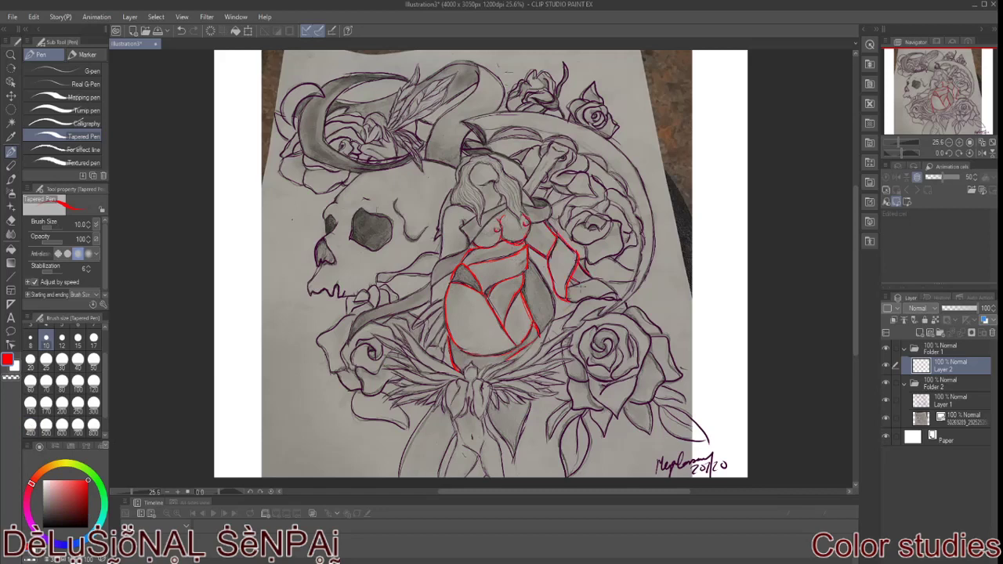
drag(450, 206, 441, 240)
drag(528, 210, 548, 220)
drag(479, 159, 516, 180)
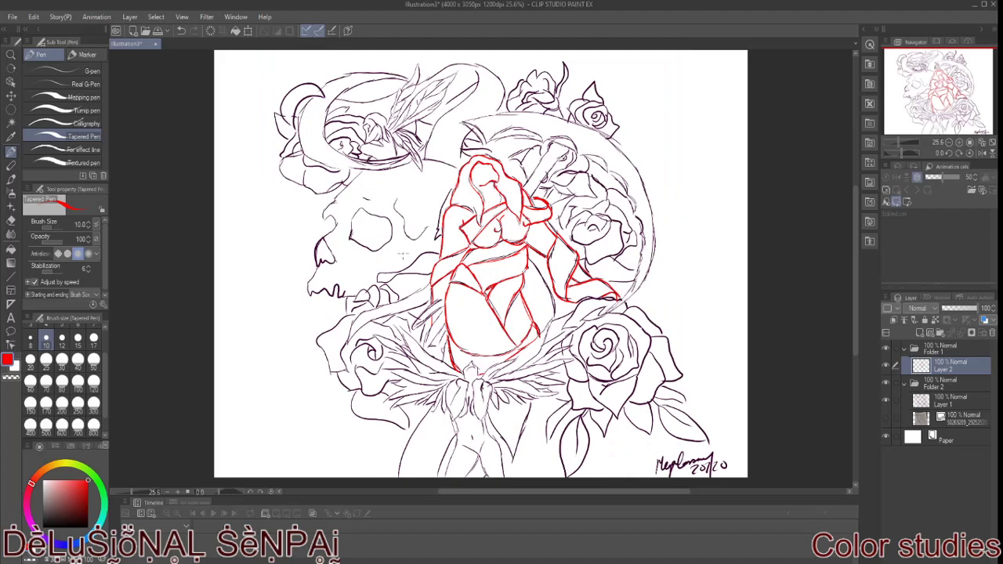
Show the black line art, add Layer 4 for inking, and reduce the pen size to 4
scroll(401, 253, up, 3)
click(886, 418)
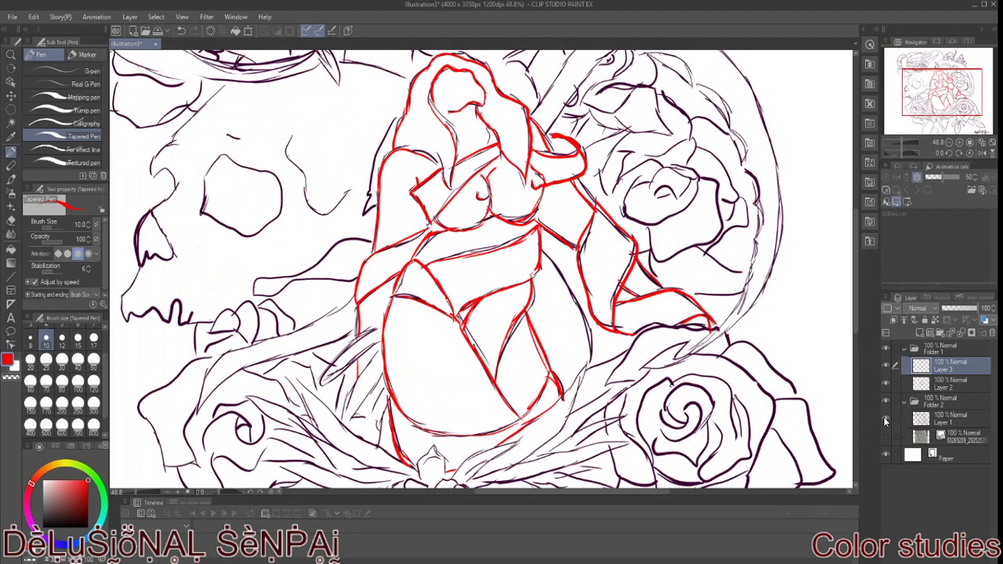
key(ctrl+shift+n)
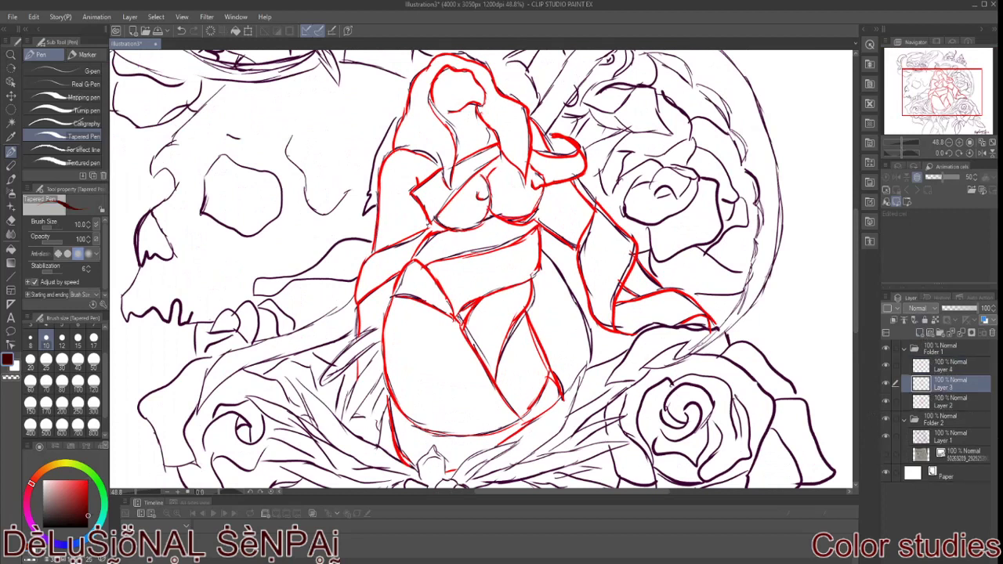
drag(480, 191, 535, 221)
mouse_move(530, 166)
mouse_down()
mouse_move(540, 211)
mouse_move(536, 188)
mouse_up()
key(ctrl+z)
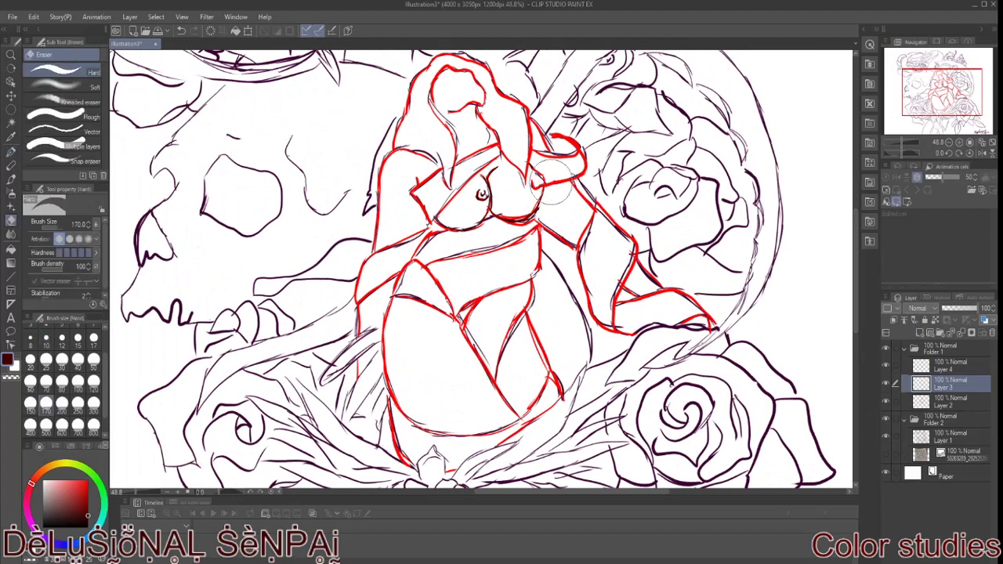
key(bracketleft)
key(bracketleft)
key(bracketleft)
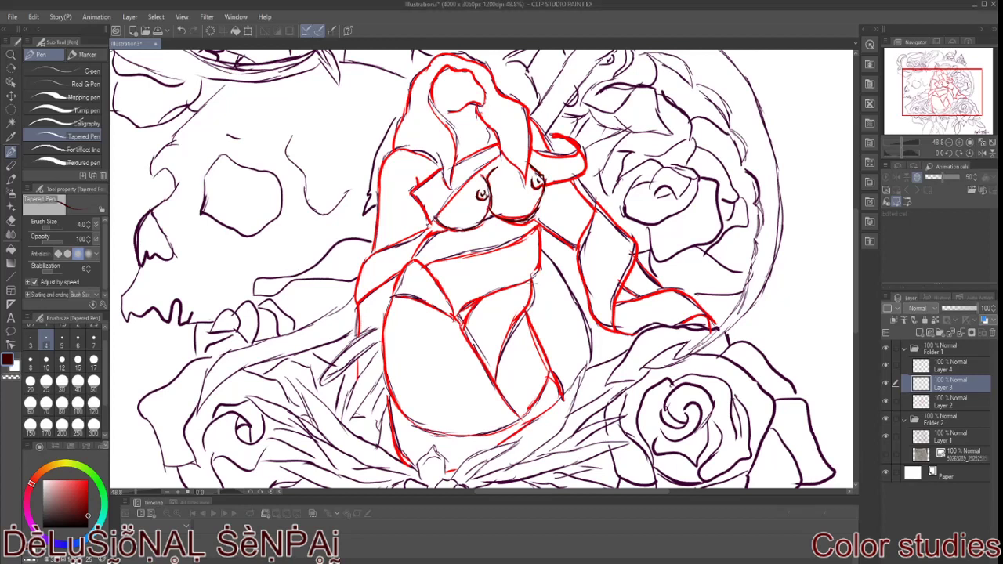
Ink over the red thigh lines and the outfit's V shape
drag(536, 279, 495, 384)
drag(468, 309, 498, 390)
mouse_move(528, 315)
mouse_down()
mouse_move(556, 392)
mouse_move(521, 420)
mouse_up()
drag(390, 295, 413, 260)
drag(409, 260, 456, 322)
mouse_move(388, 300)
mouse_down()
mouse_move(415, 287)
mouse_move(460, 325)
mouse_up()
mouse_move(384, 297)
mouse_down()
mouse_move(452, 318)
mouse_move(492, 293)
mouse_up()
Ink over the red torso and hip lines
drag(471, 296, 541, 264)
drag(539, 224, 540, 262)
drag(480, 252, 537, 224)
drag(426, 263, 492, 250)
drag(428, 240, 449, 222)
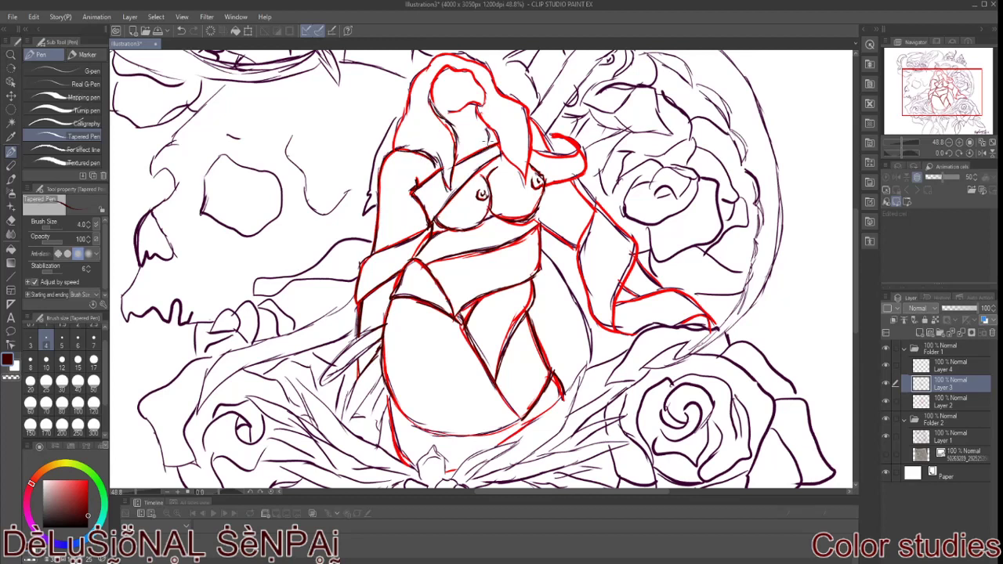
Ink the figure's right side, right shoulder and the ring around it
mouse_move(577, 322)
mouse_down()
mouse_move(589, 376)
mouse_move(533, 446)
mouse_up()
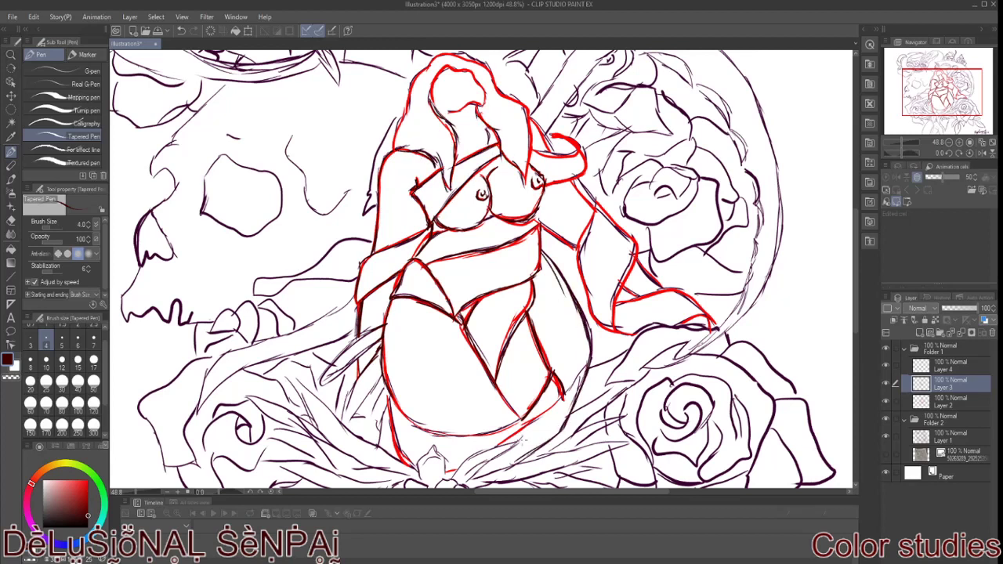
drag(583, 368, 548, 423)
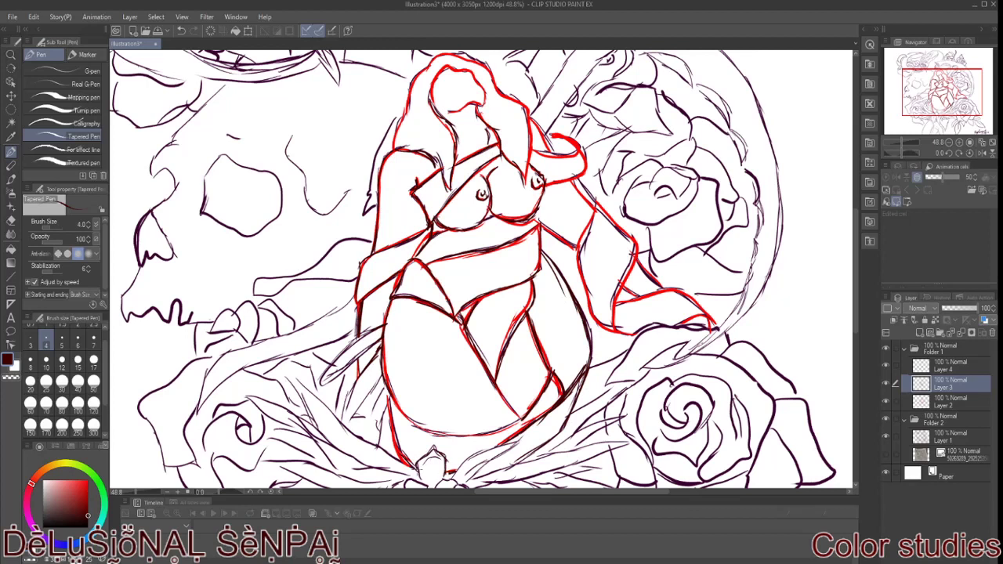
scroll(859, 278, up, 3)
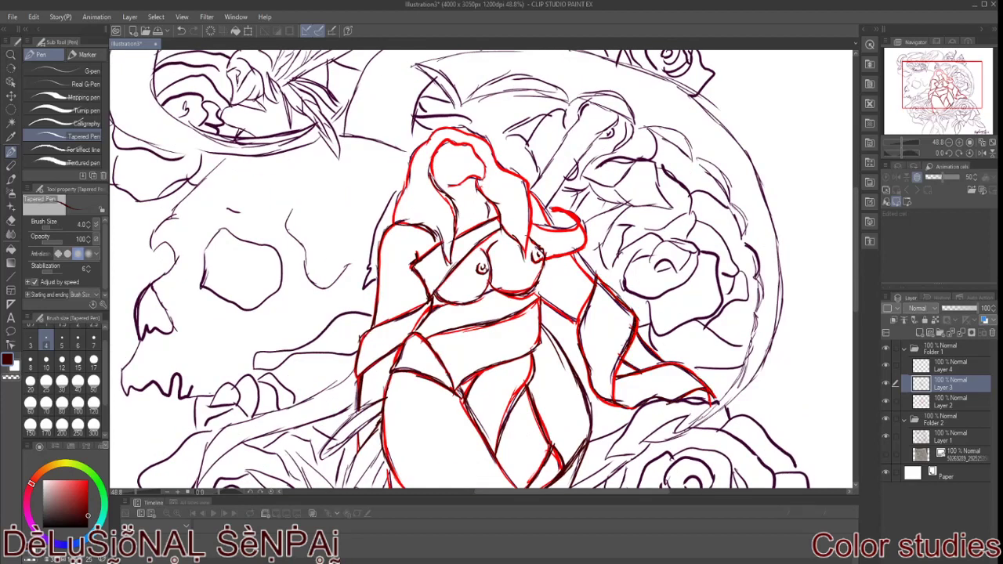
drag(595, 257, 541, 321)
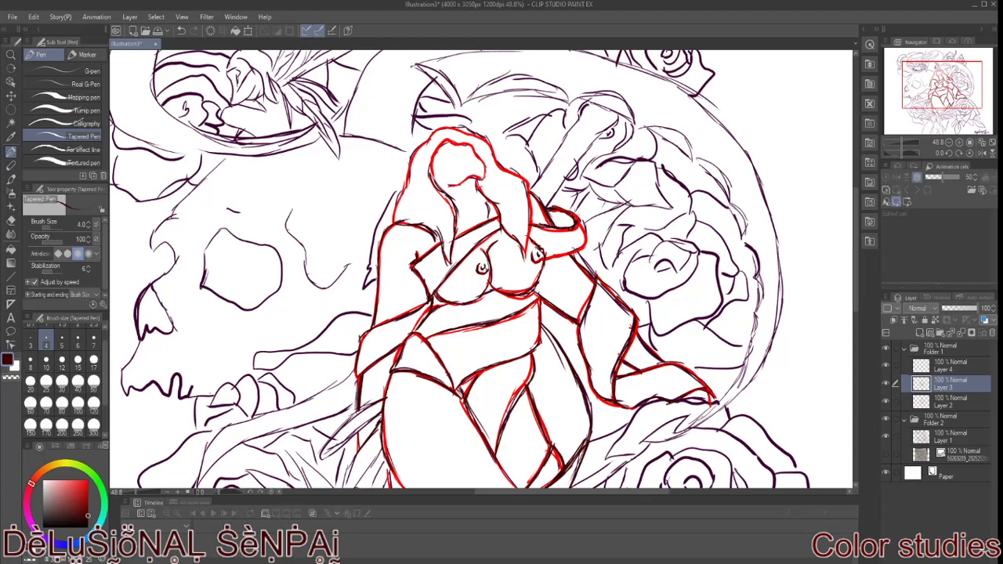
drag(576, 218, 564, 255)
scroll(857, 294, down, 3)
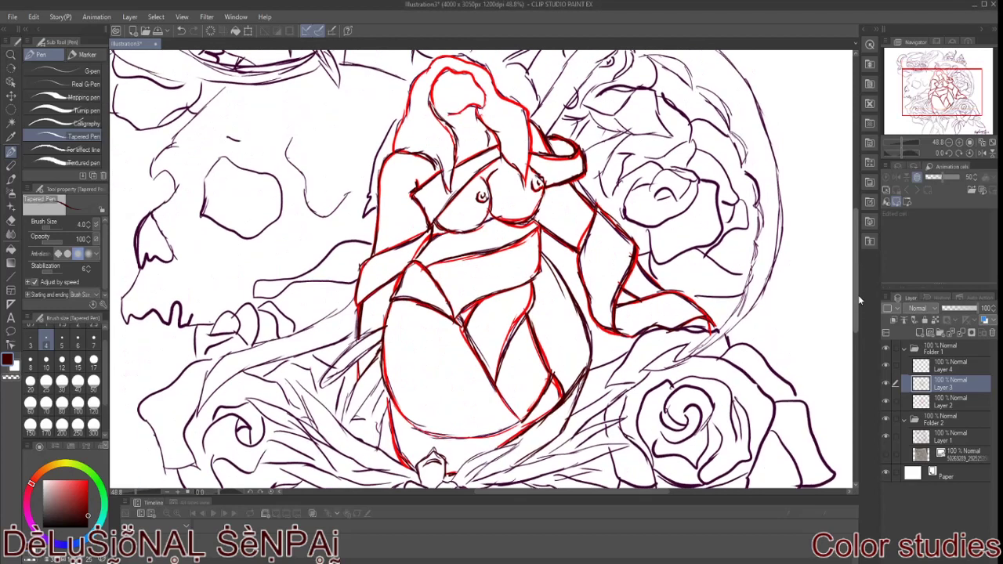
Add Layer 5 below the line art and begin filling the lower body with orange skin colour
click(888, 319)
click(51, 467)
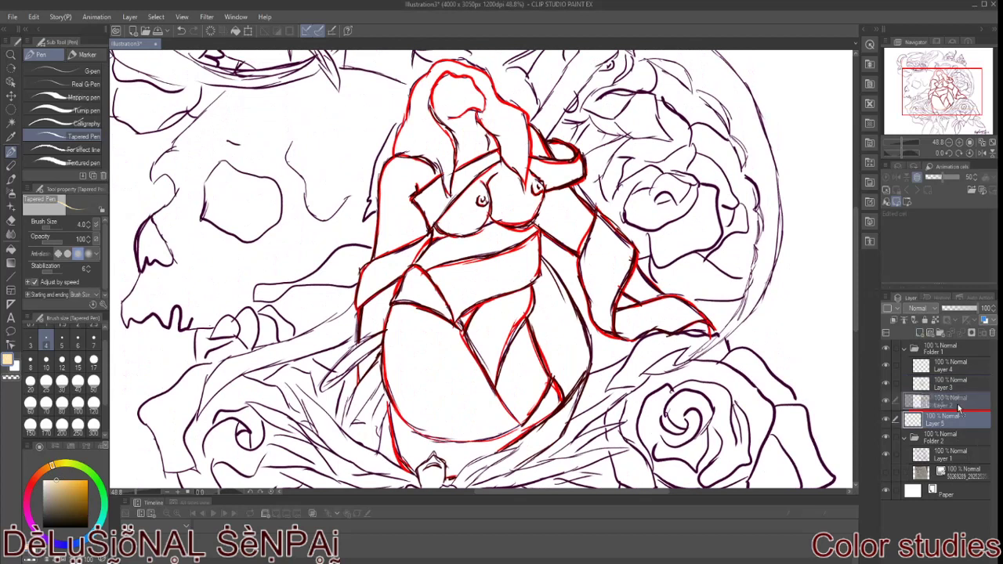
drag(949, 401, 950, 419)
click(46, 382)
drag(389, 308, 433, 433)
mouse_move(389, 329)
mouse_down()
mouse_move(415, 420)
mouse_move(470, 431)
mouse_move(486, 329)
mouse_up()
With a slightly larger brush, finish the lower body and chest in skin colour
click(62, 381)
mouse_move(407, 314)
mouse_down()
mouse_move(409, 356)
mouse_move(478, 345)
mouse_move(493, 423)
mouse_up()
drag(509, 345, 509, 423)
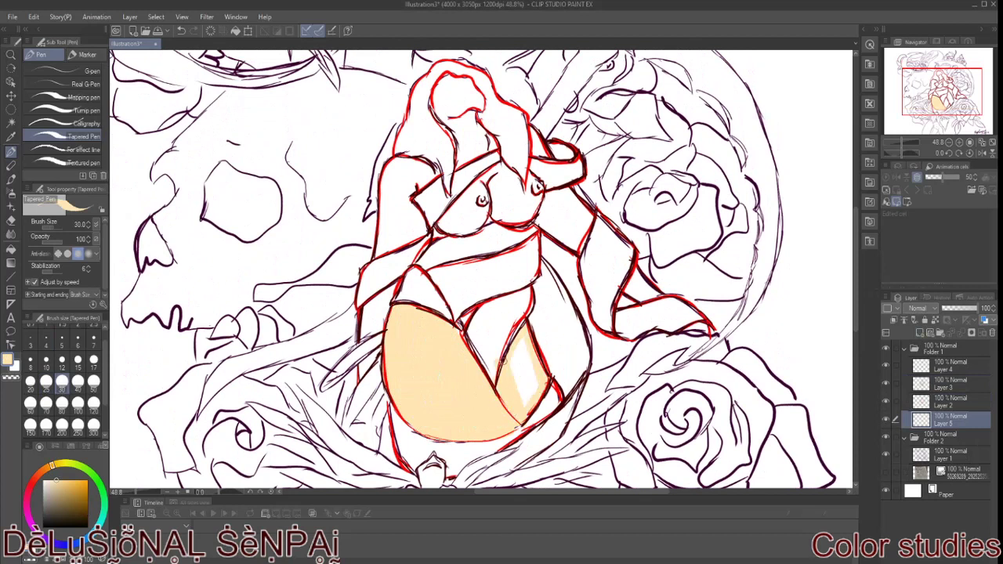
drag(502, 362, 504, 364)
mouse_move(436, 233)
mouse_down()
mouse_move(486, 211)
mouse_move(447, 227)
mouse_up()
mouse_move(482, 185)
mouse_down()
mouse_move(501, 223)
mouse_move(529, 201)
mouse_move(510, 216)
mouse_up()
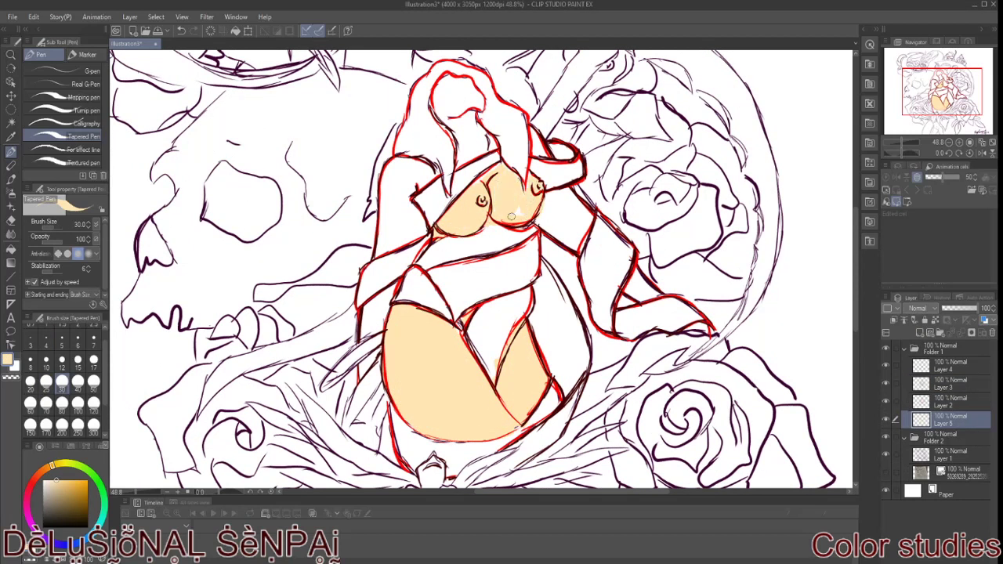
Return to the skin layer and sample the orange skin colour from the chest
click(32, 483)
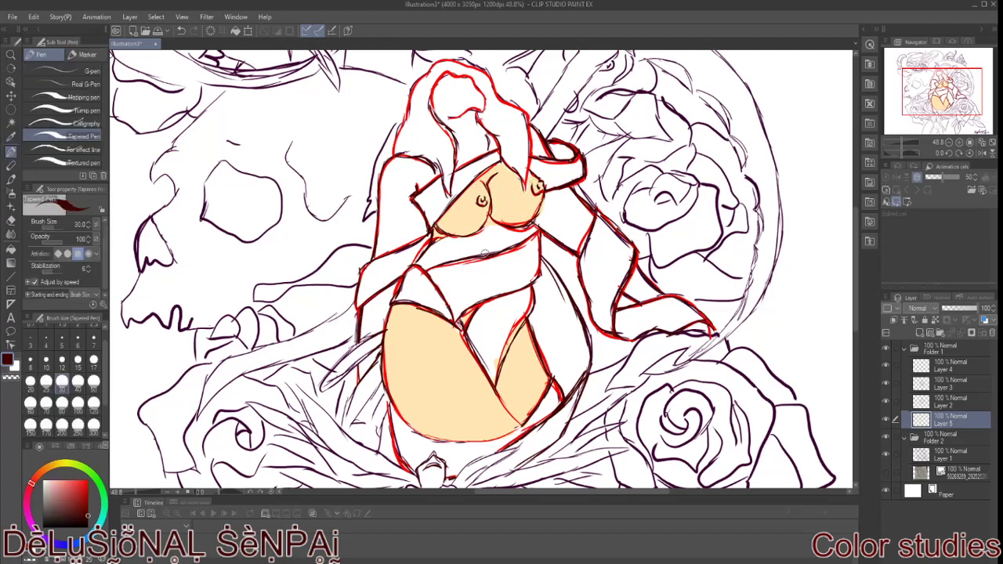
click(949, 384)
click(30, 361)
click(949, 419)
key(b)
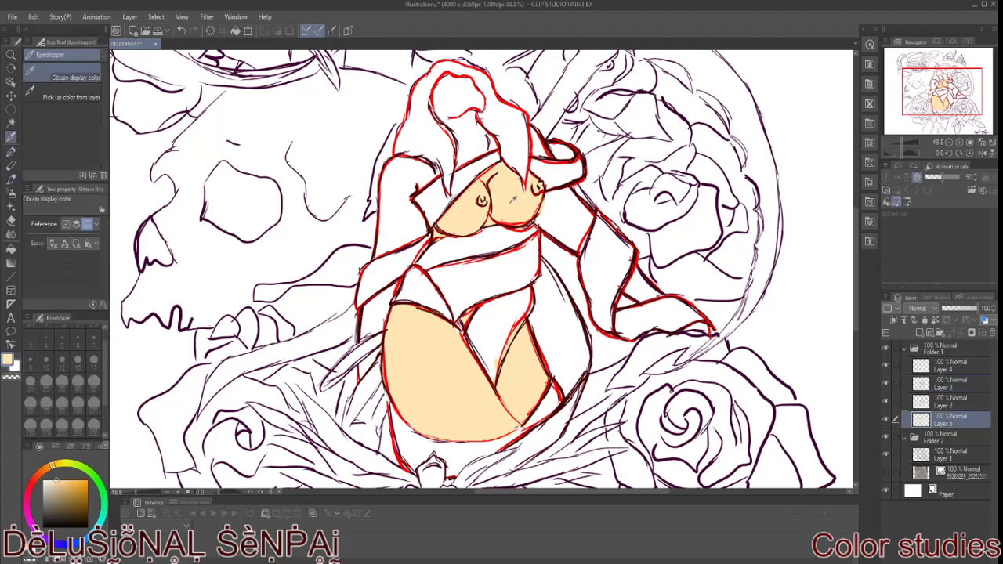
scroll(470, 235, up, 2)
click(472, 180)
Paint skin on the face, neck, both arms and hand, erasing stray paint
mouse_move(473, 180)
mouse_down()
mouse_move(447, 161)
mouse_move(478, 204)
mouse_move(400, 231)
mouse_move(403, 259)
mouse_move(380, 356)
mouse_up()
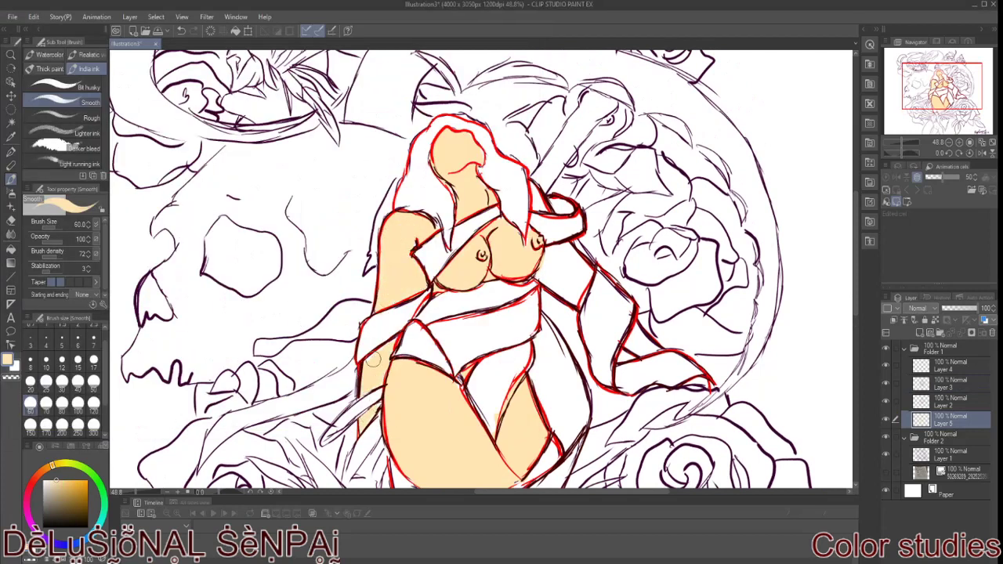
mouse_move(568, 248)
mouse_down()
mouse_move(543, 270)
mouse_move(584, 294)
mouse_move(579, 278)
mouse_up()
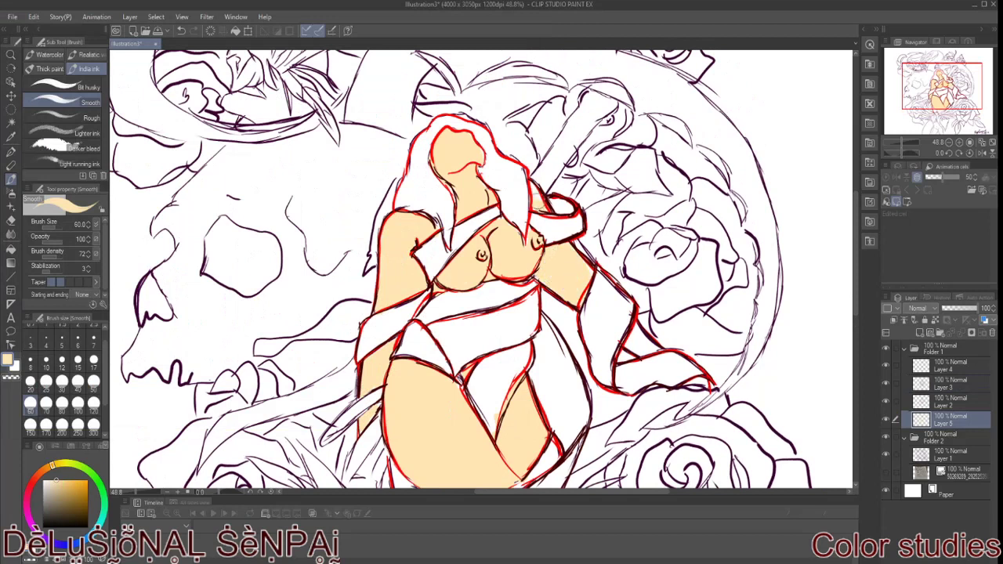
mouse_move(639, 335)
mouse_down()
mouse_move(646, 357)
mouse_move(705, 384)
mouse_up()
key(e)
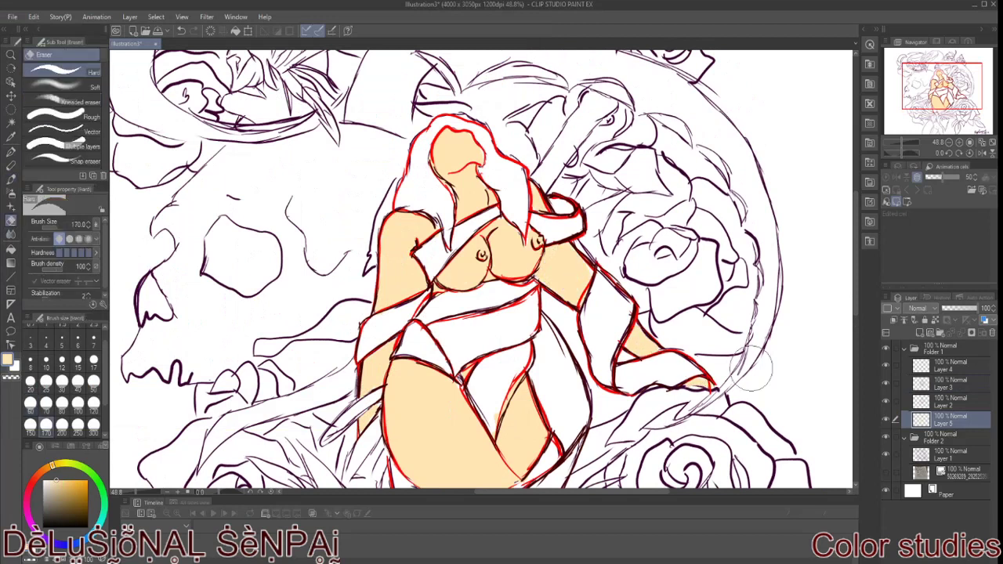
key(b)
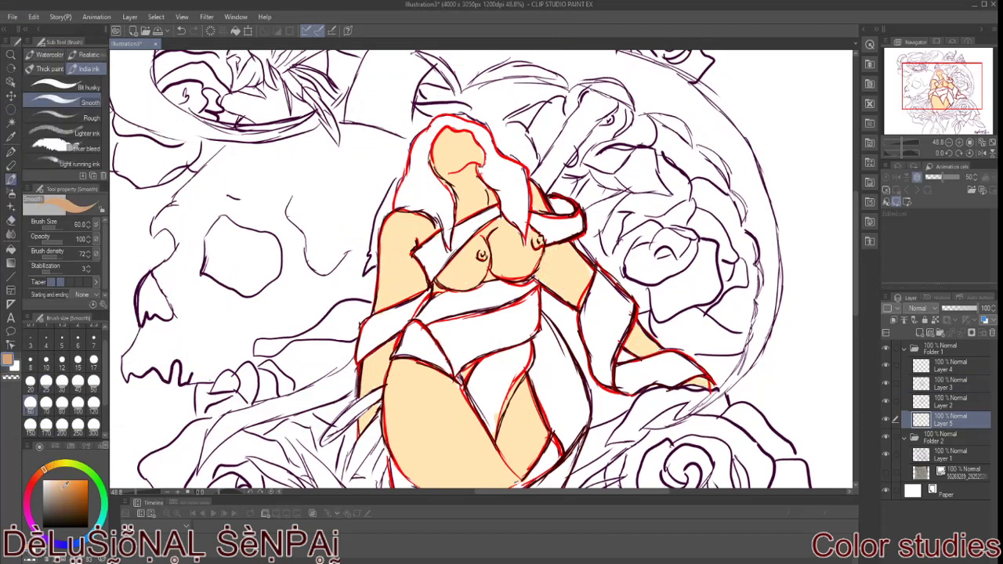
key(ctrl+shift+n)
Paint brown shadows on the torso side, inner thigh and under the chin, blur them, and fade to 29%
drag(544, 254, 580, 306)
mouse_move(521, 384)
mouse_down()
mouse_move(505, 435)
mouse_move(521, 376)
mouse_move(519, 470)
mouse_up()
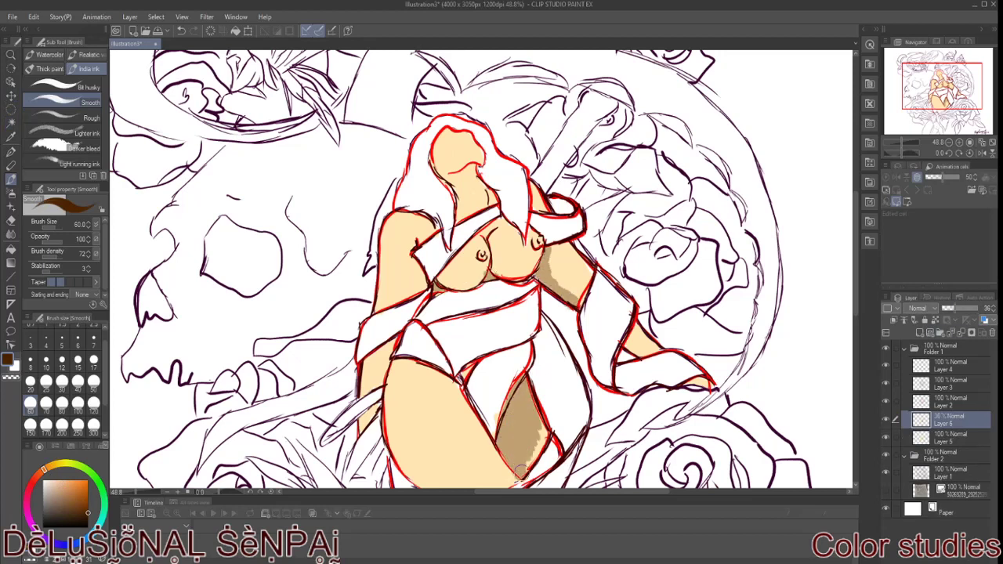
drag(454, 169, 479, 179)
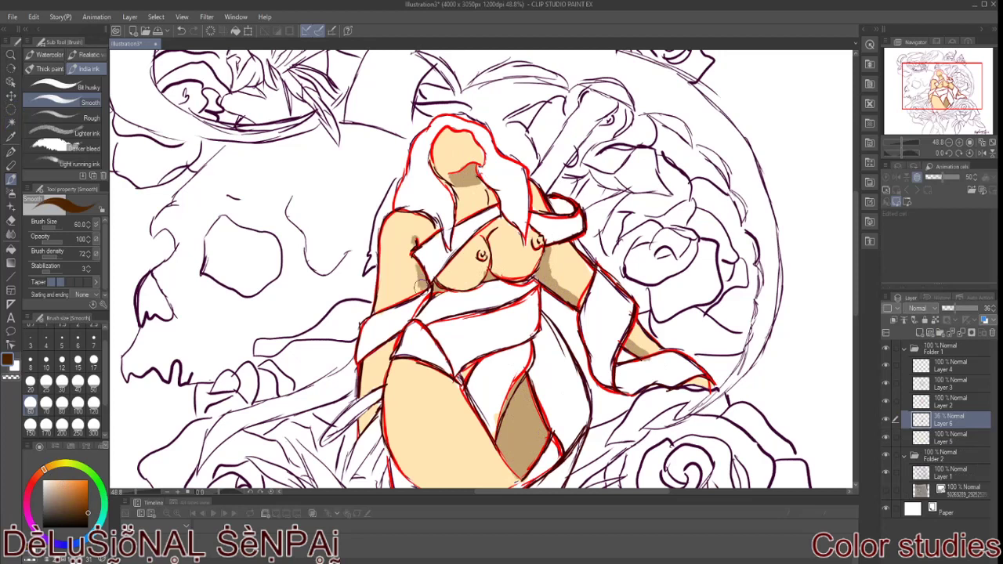
key(j)
click(62, 382)
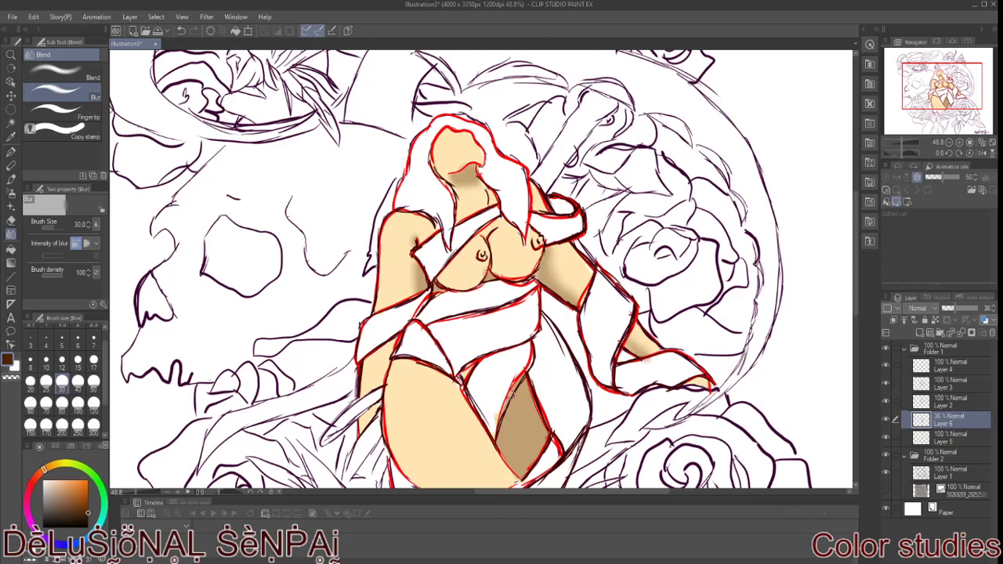
drag(956, 308, 952, 306)
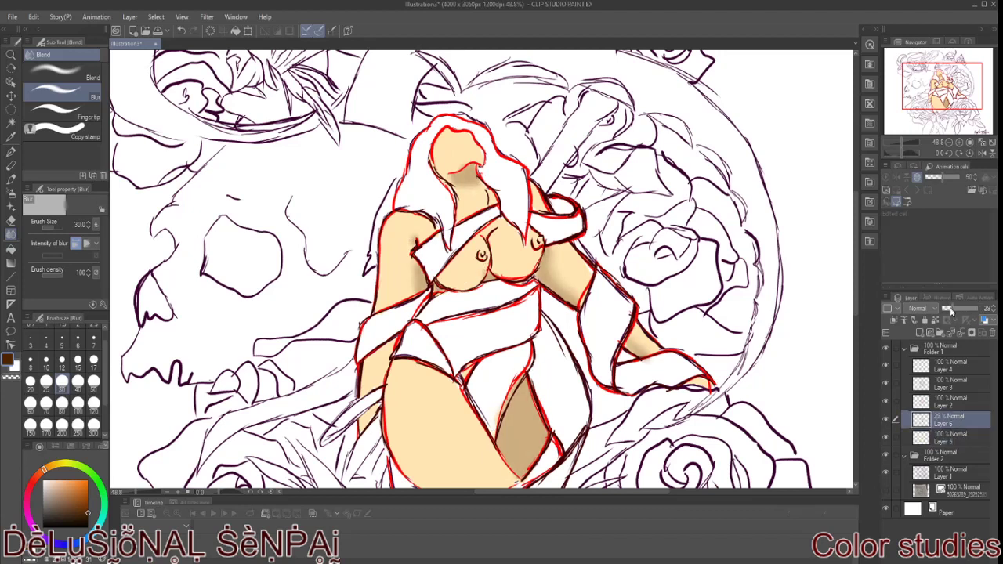
key(ctrl+shift+n)
click(34, 479)
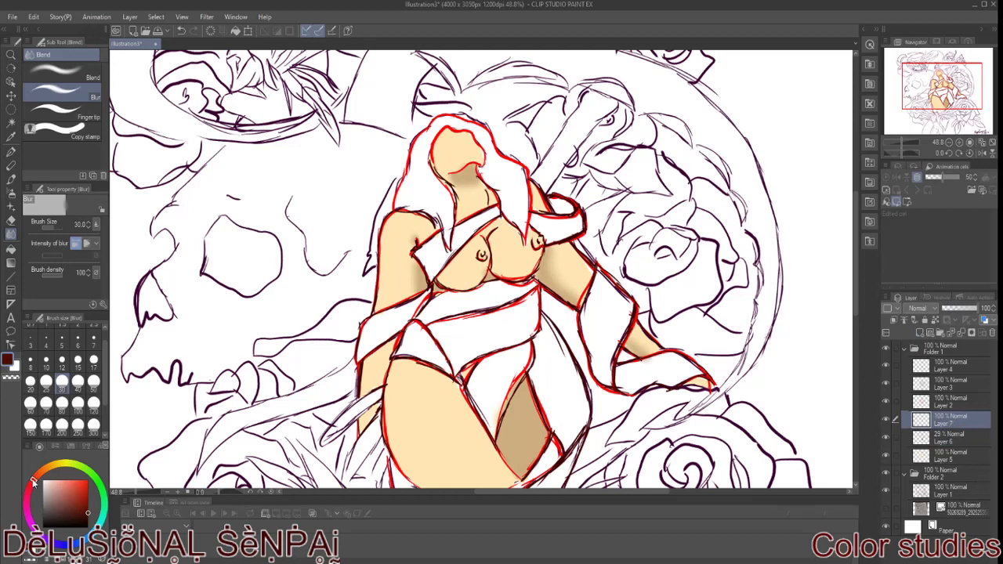
Fill the bodysuit's torso, front, thigh area and left sash with deep red
click(82, 493)
click(11, 179)
mouse_move(406, 342)
mouse_down()
mouse_move(439, 367)
mouse_move(415, 323)
mouse_move(470, 329)
mouse_move(533, 314)
mouse_move(455, 333)
mouse_move(501, 290)
mouse_move(536, 282)
mouse_move(431, 302)
mouse_move(478, 395)
mouse_up()
mouse_move(501, 345)
mouse_down()
mouse_move(494, 431)
mouse_move(502, 415)
mouse_up()
mouse_move(525, 356)
mouse_down()
mouse_move(549, 462)
mouse_move(518, 480)
mouse_up()
mouse_move(362, 352)
mouse_down()
mouse_move(427, 292)
mouse_move(434, 245)
mouse_move(495, 209)
mouse_move(580, 227)
mouse_move(552, 205)
mouse_move(603, 282)
mouse_move(595, 392)
mouse_move(604, 283)
mouse_move(619, 376)
mouse_move(674, 388)
mouse_move(679, 374)
mouse_up()
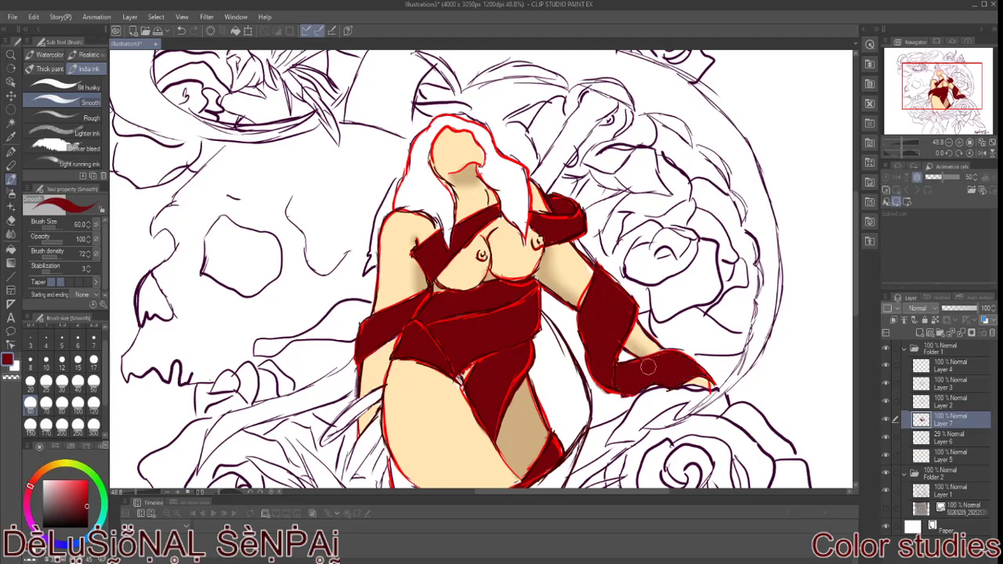
click(11, 221)
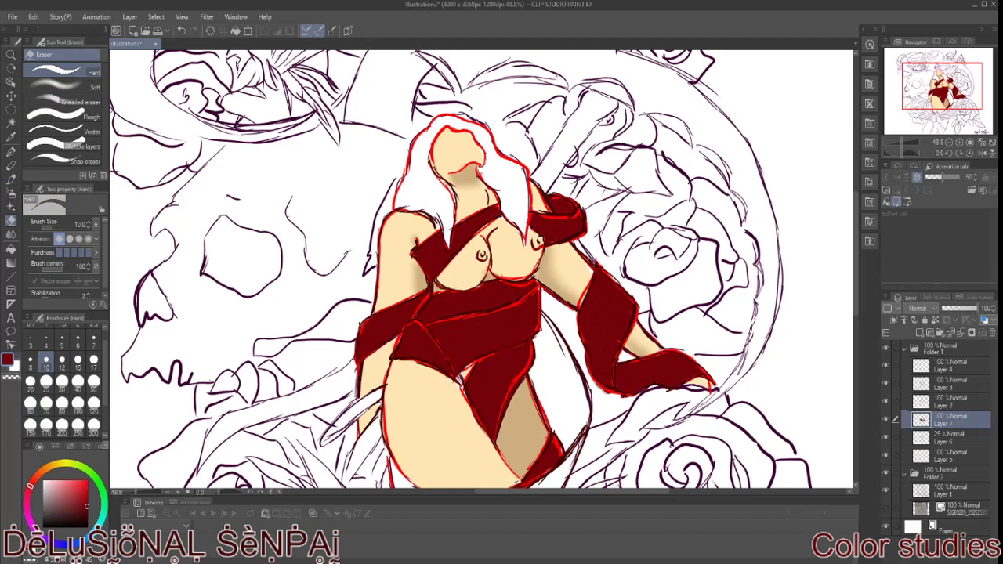
On a new layer, shade under the chest, lower torso and glove in darker red, then blend
key(ctrl+shift+n)
key(b)
mouse_move(423, 317)
mouse_down()
mouse_move(474, 290)
mouse_move(533, 283)
mouse_up()
drag(494, 364, 517, 349)
mouse_move(619, 384)
mouse_down()
mouse_move(669, 375)
mouse_move(649, 351)
mouse_up()
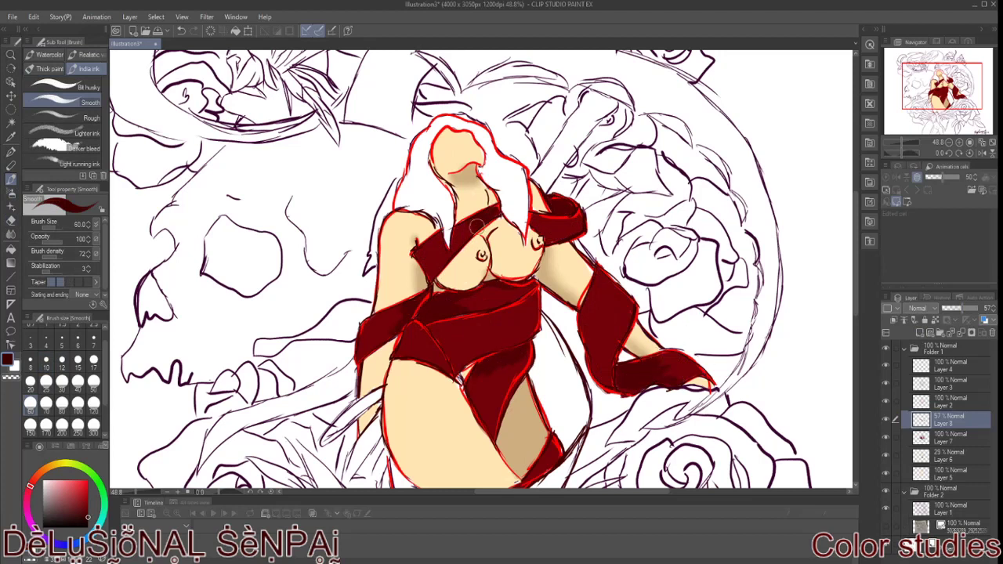
drag(441, 335, 453, 364)
key(j)
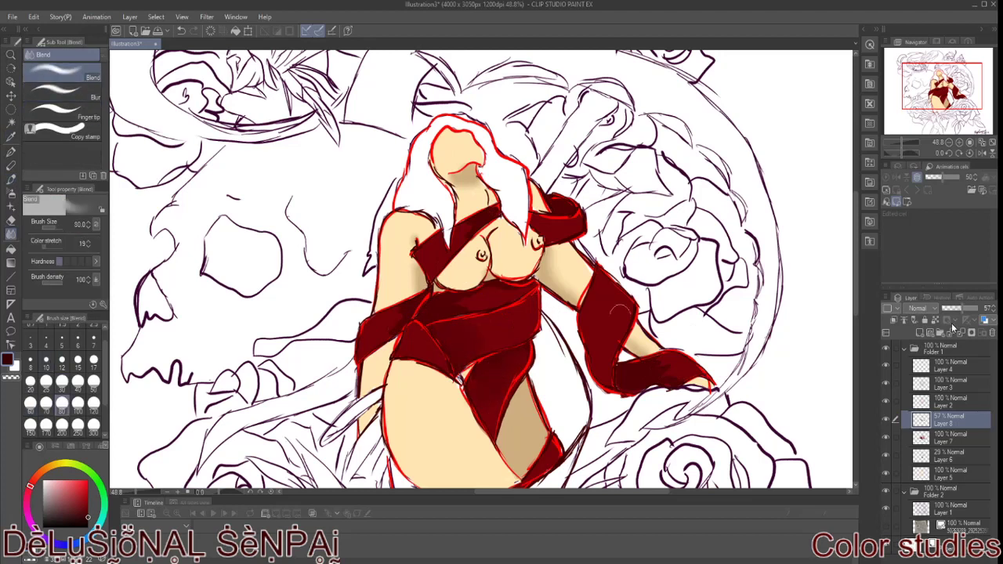
mouse_move(470, 296)
mouse_down()
mouse_move(492, 299)
mouse_move(388, 327)
mouse_move(364, 349)
mouse_up()
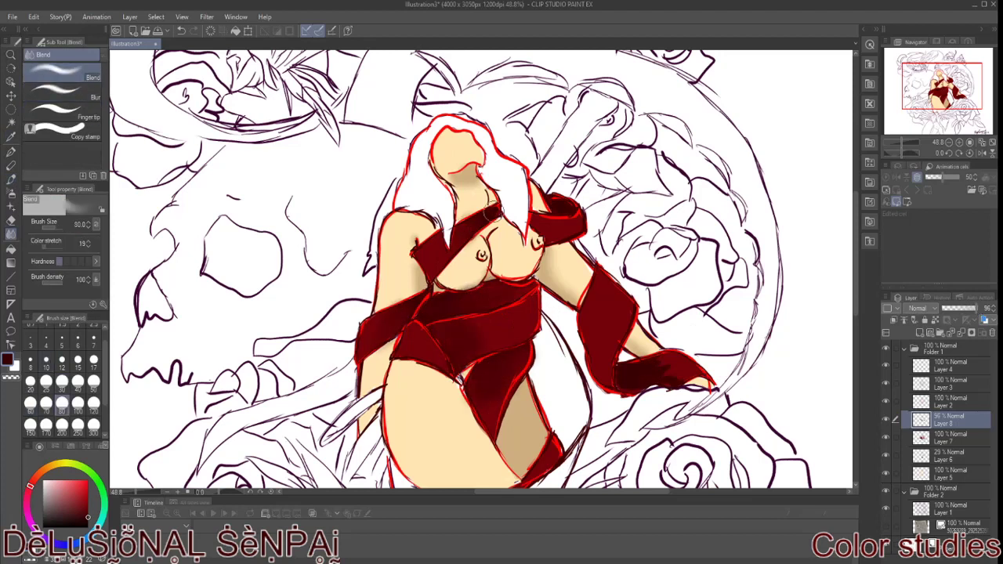
drag(672, 370, 640, 370)
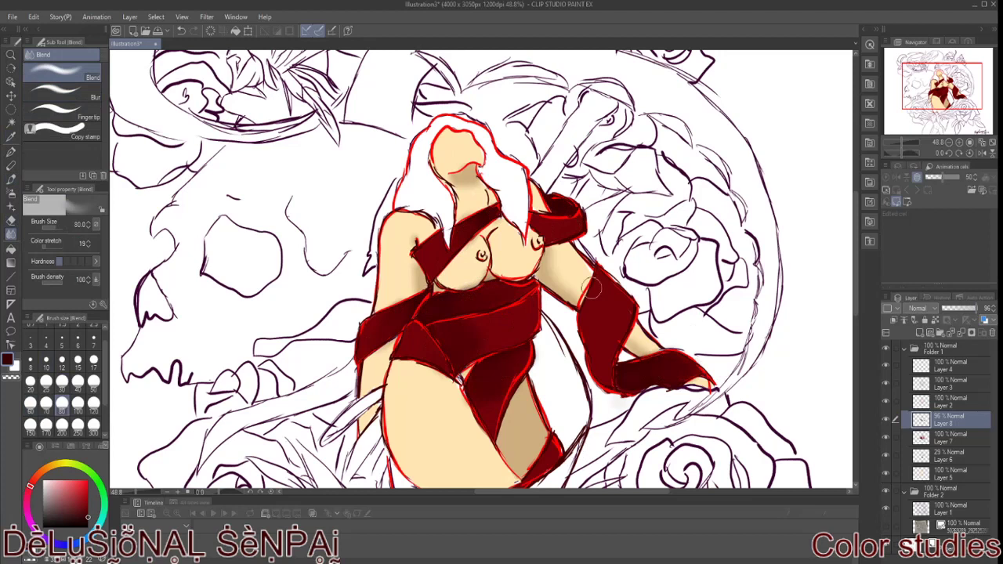
On a new layer, paint light pink highlights on the bodysuit, chest band, arm wrap and straps
click(924, 330)
key(p)
mouse_move(473, 353)
mouse_down()
mouse_move(513, 335)
mouse_move(523, 295)
mouse_up()
drag(479, 395, 498, 427)
drag(580, 317, 615, 380)
drag(532, 213, 579, 213)
drag(419, 251, 474, 215)
mouse_move(356, 359)
mouse_down()
mouse_move(382, 319)
mouse_move(446, 310)
mouse_move(443, 294)
mouse_up()
Blend the pink highlights, fade their layer to 57%, and add a new layer with sampled red
key(j)
mouse_move(391, 314)
mouse_down()
mouse_move(365, 348)
mouse_move(416, 302)
mouse_move(427, 305)
mouse_move(415, 340)
mouse_move(427, 349)
mouse_move(501, 313)
mouse_up()
mouse_move(450, 352)
mouse_down()
mouse_move(521, 321)
mouse_move(529, 301)
mouse_move(490, 297)
mouse_move(426, 314)
mouse_move(521, 294)
mouse_move(490, 396)
mouse_move(521, 350)
mouse_move(431, 251)
mouse_move(579, 215)
mouse_move(595, 337)
mouse_move(613, 319)
mouse_move(595, 383)
mouse_up()
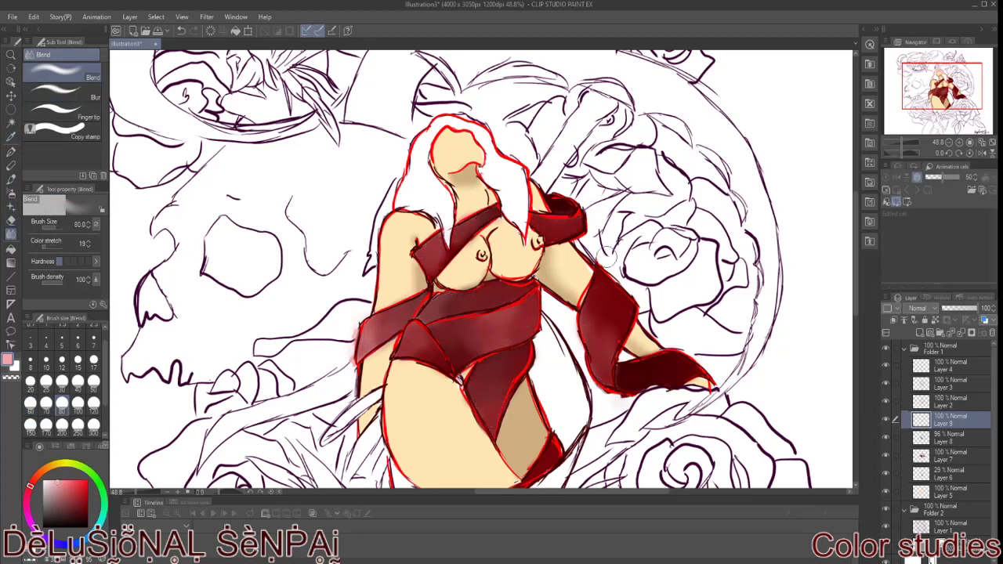
drag(982, 309, 963, 310)
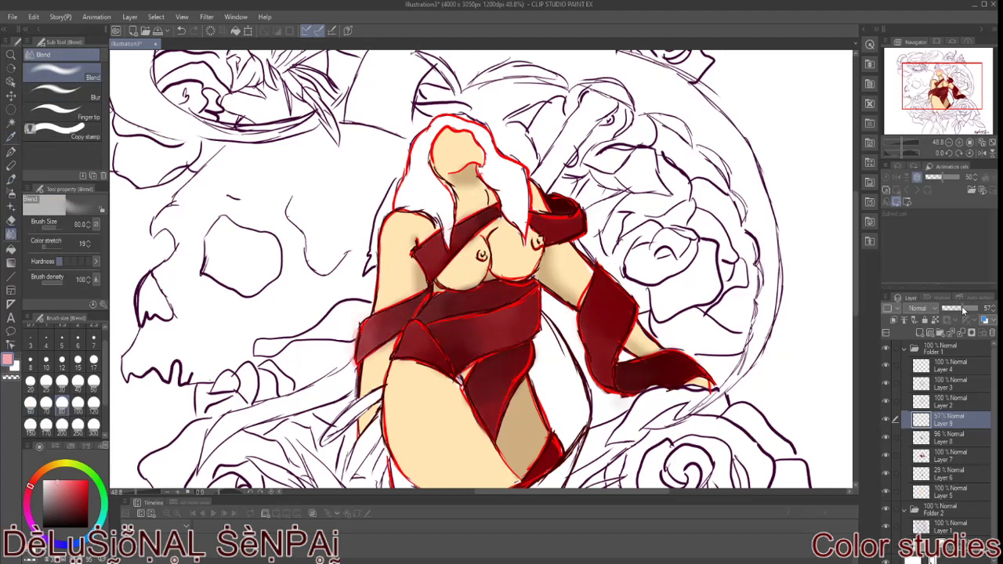
drag(473, 347, 505, 388)
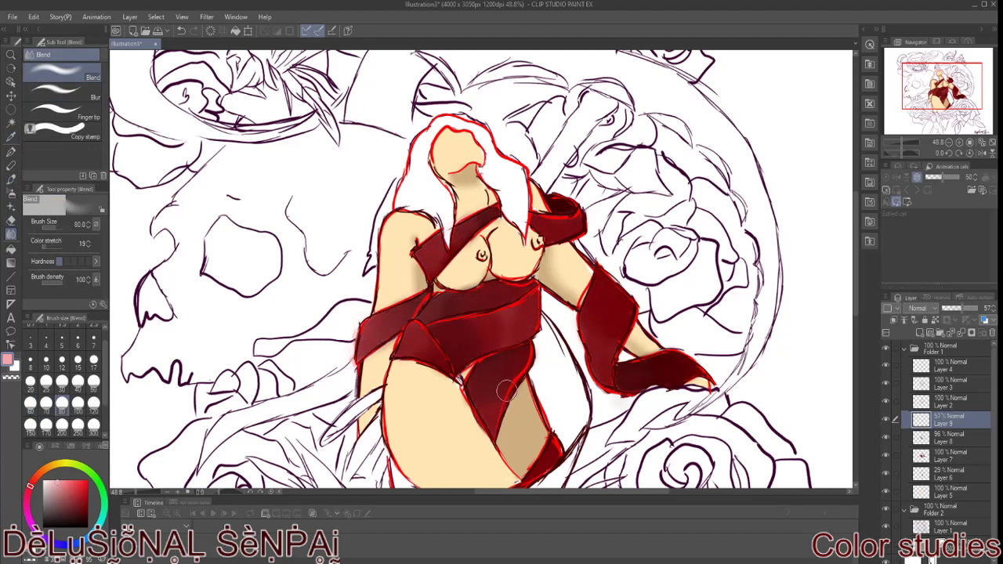
key(ctrl+shift+n)
scroll(314, 313, down, 2)
click(10, 140)
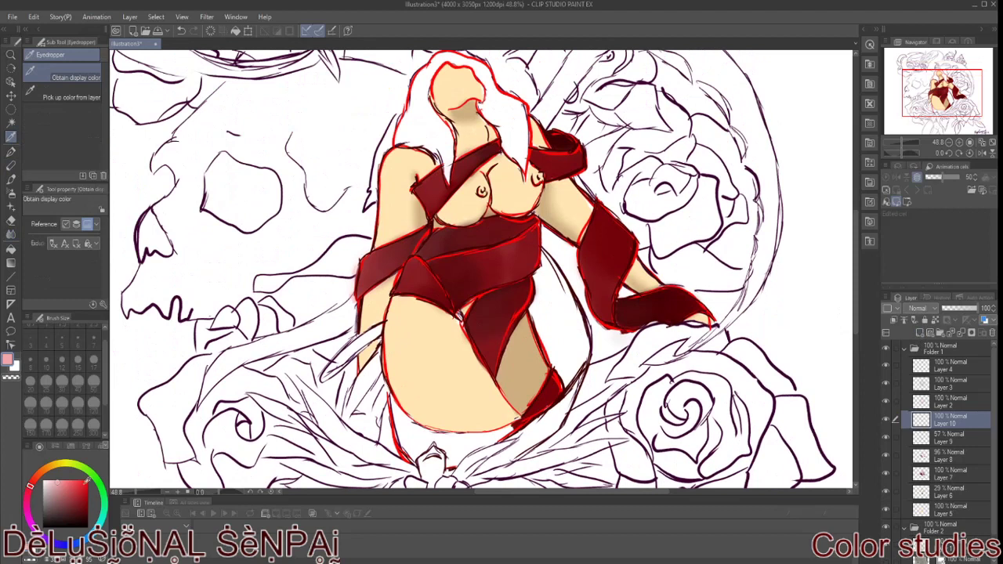
Paint the red band along the lower leg, beside the thigh and down toward the feathers
key(b)
mouse_move(388, 397)
mouse_down()
mouse_move(401, 446)
mouse_move(427, 455)
mouse_move(508, 427)
mouse_move(451, 460)
mouse_up()
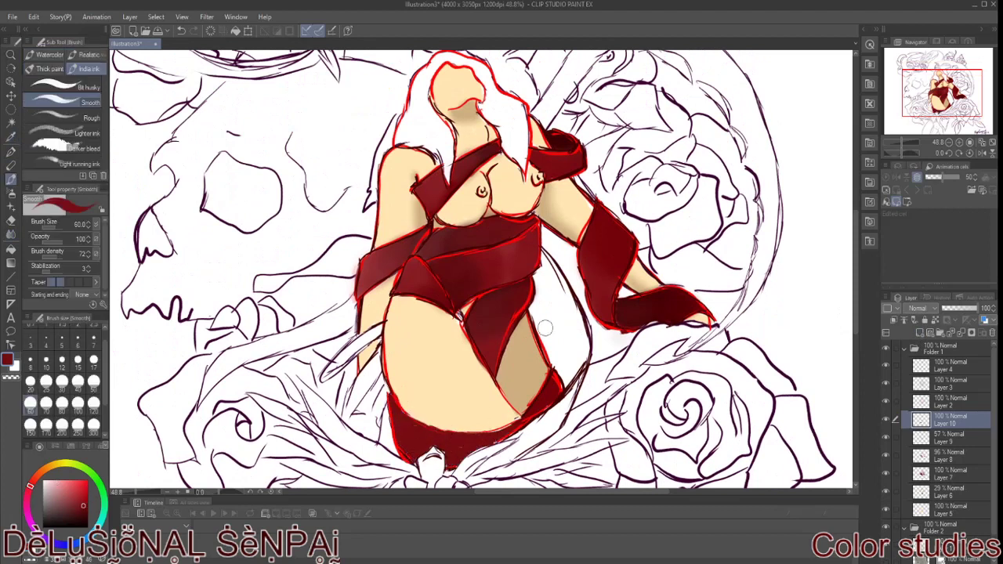
drag(541, 308, 576, 384)
mouse_move(560, 262)
mouse_down()
mouse_move(583, 360)
mouse_move(548, 314)
mouse_up()
drag(569, 383, 468, 478)
mouse_move(560, 401)
mouse_down()
mouse_move(485, 468)
mouse_move(514, 459)
mouse_up()
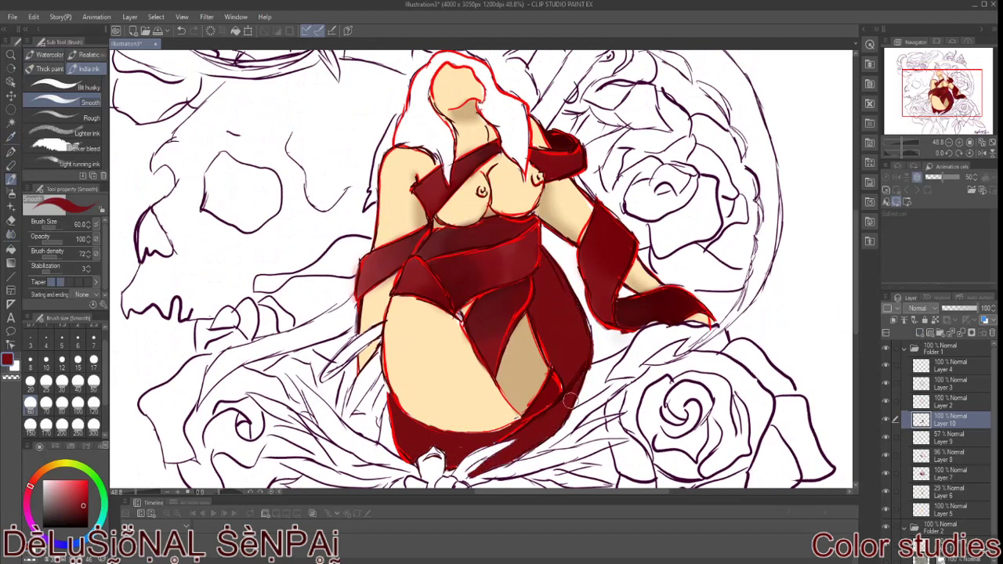
Move Layer 9 above Layer 10 and blend the red band near the thigh
alt+click(576, 368)
ctrl+shift+click(562, 405)
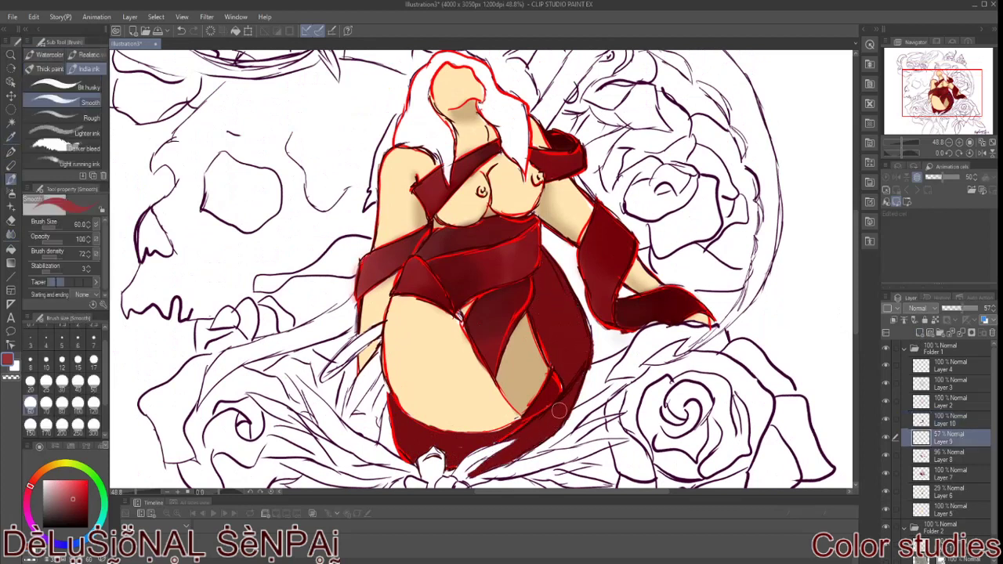
key(ctrl+])
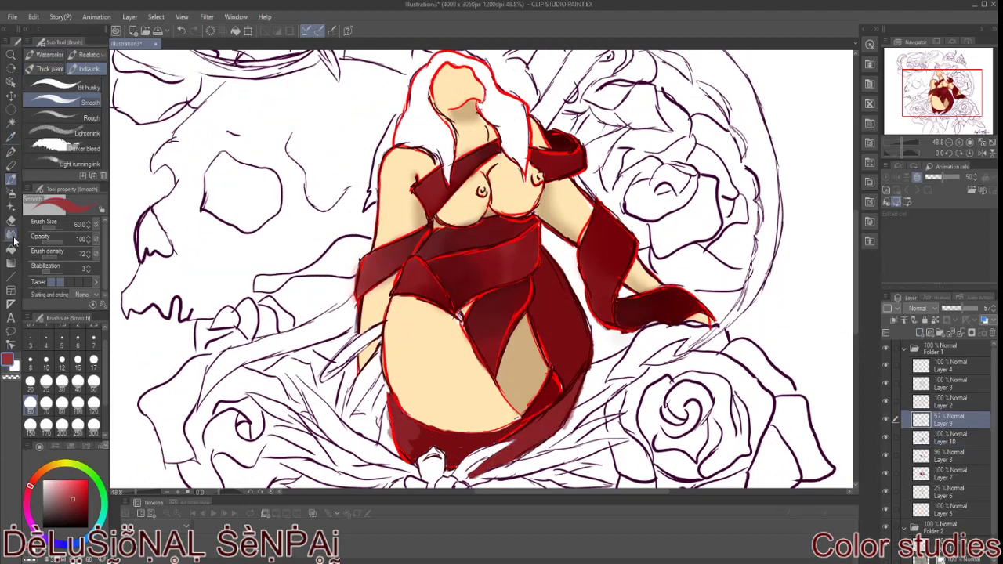
key(j)
drag(527, 443, 595, 360)
key(b)
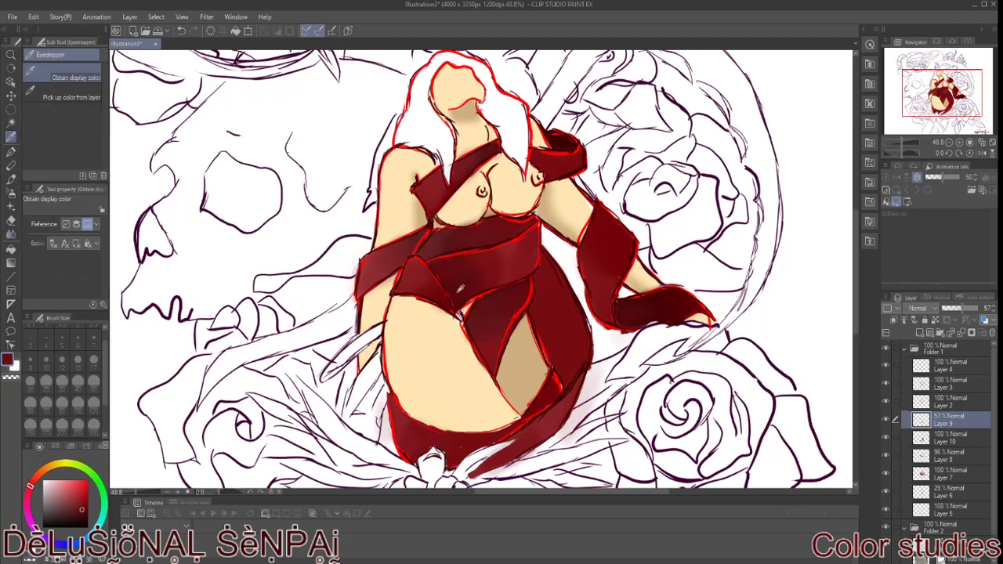
key(ctrl+shift+n)
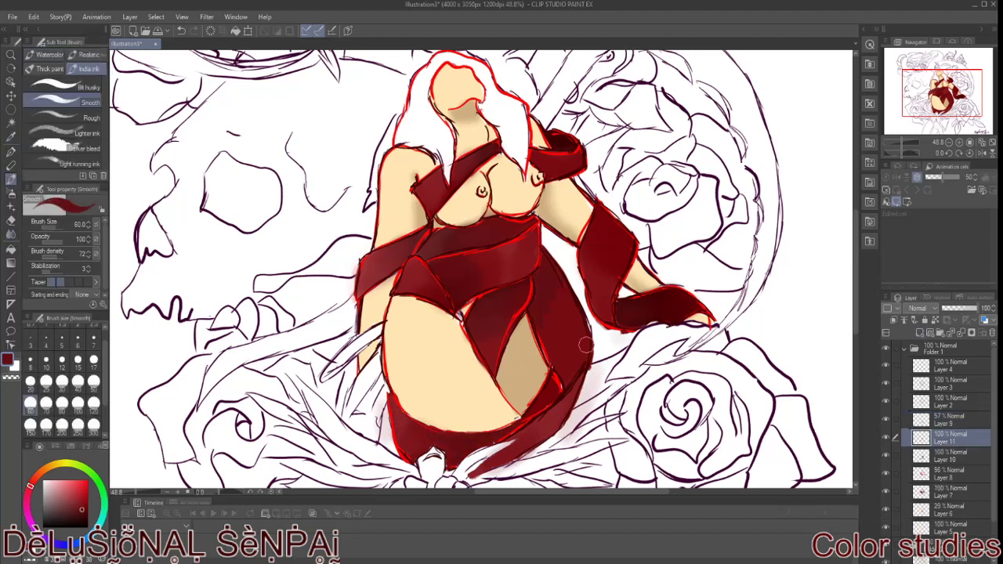
key(j)
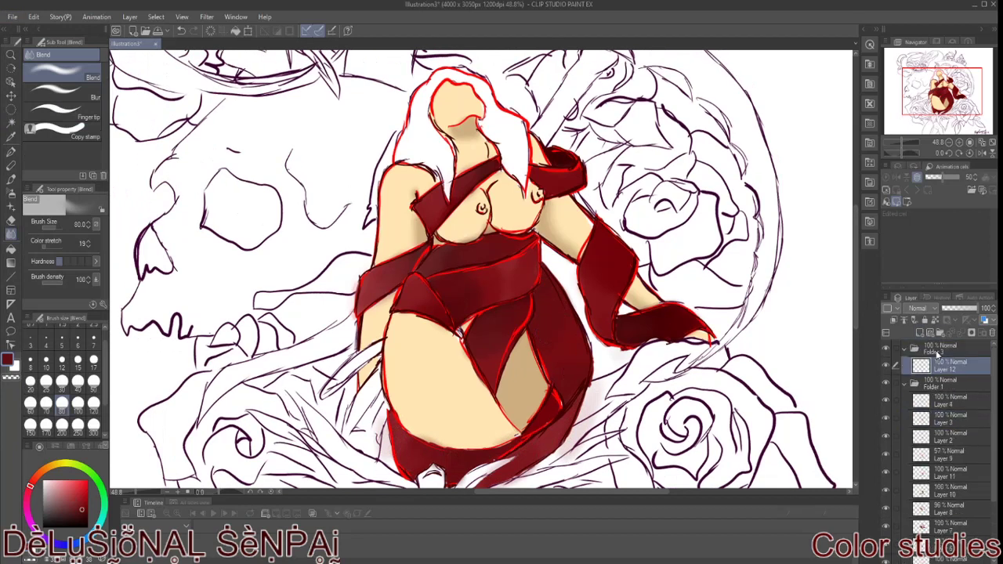
On a new layer, draw fine grey strands over the left side of the white hair
key(ctrl+shift+n)
scroll(470, 313, up, 2)
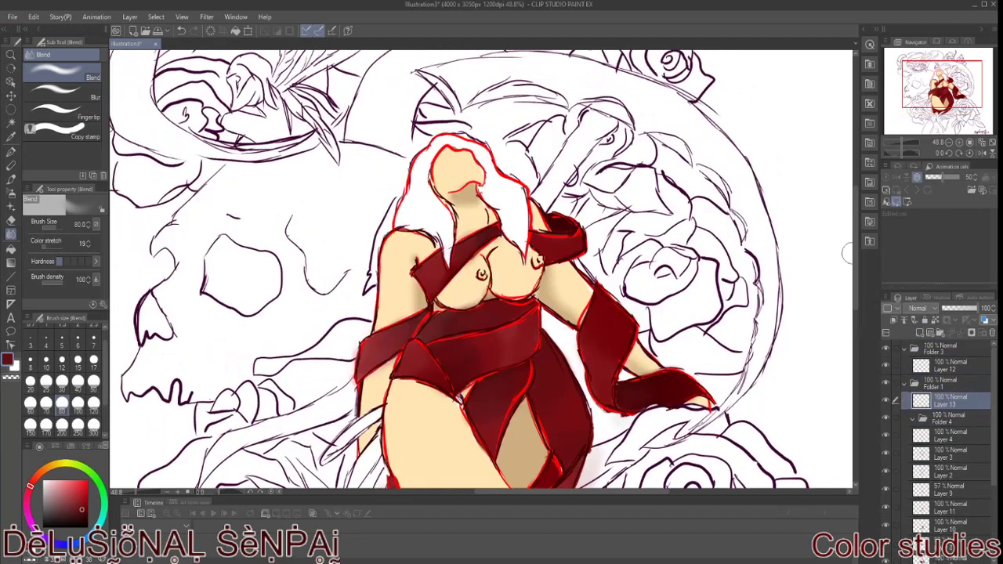
click(29, 360)
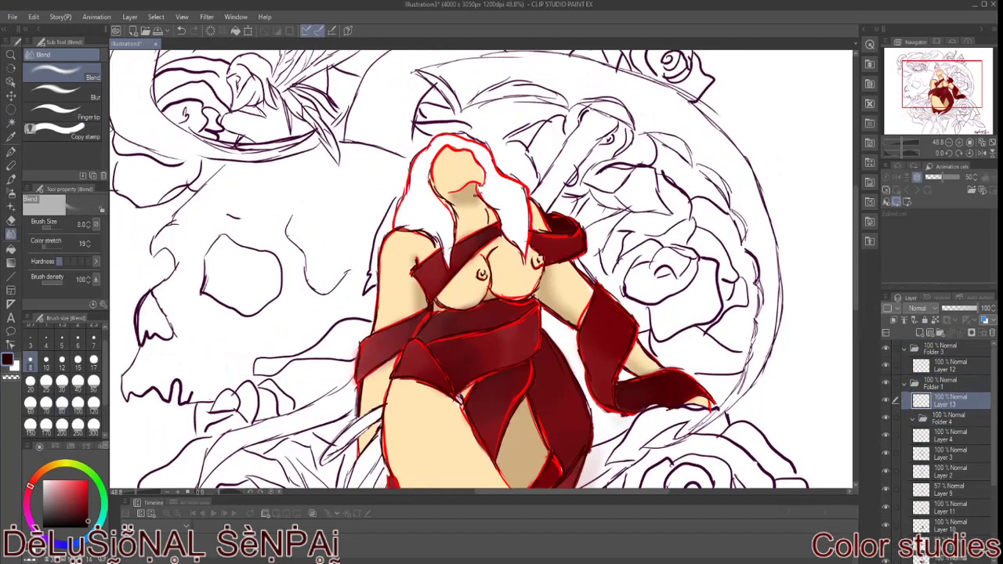
click(11, 178)
drag(423, 141, 447, 243)
drag(427, 164, 450, 258)
mouse_move(414, 191)
mouse_down()
mouse_move(398, 227)
mouse_move(415, 244)
mouse_up()
mouse_move(433, 144)
mouse_down()
mouse_move(416, 197)
mouse_move(447, 262)
mouse_move(412, 202)
mouse_up()
drag(437, 149, 396, 228)
drag(437, 199, 408, 238)
drag(432, 147, 419, 202)
drag(442, 179, 423, 248)
Add more grey strands to the left hair and down the right side
drag(439, 196, 448, 258)
drag(451, 202, 446, 258)
drag(442, 200, 409, 237)
drag(435, 146, 423, 246)
drag(487, 144, 473, 177)
mouse_move(492, 146)
mouse_down()
mouse_move(478, 183)
mouse_move(501, 237)
mouse_up()
mouse_move(509, 178)
mouse_down()
mouse_move(517, 245)
mouse_move(509, 242)
mouse_move(524, 252)
mouse_up()
drag(509, 193, 502, 243)
drag(494, 177, 508, 235)
drag(517, 177, 520, 243)
drag(499, 205, 509, 245)
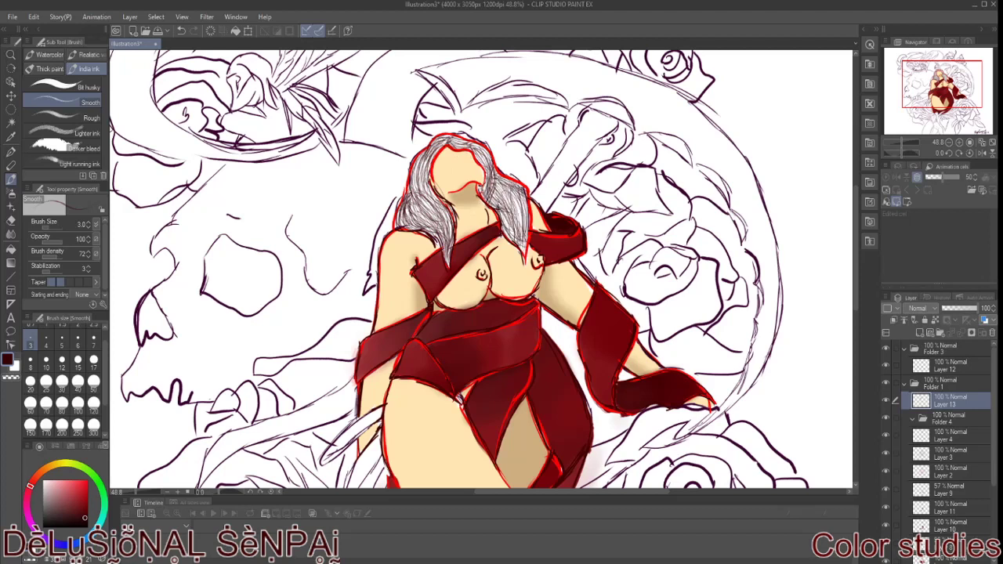
On another new layer, draw size 8 dark grey strands across the left, top and right hair
click(29, 362)
key(ctrl+shift+n)
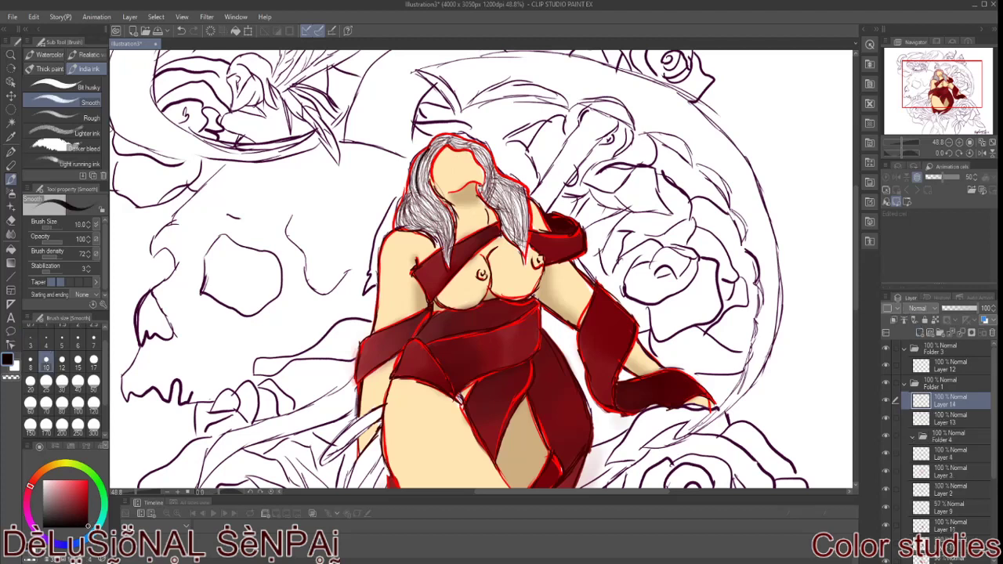
drag(439, 179, 446, 257)
mouse_move(408, 202)
mouse_down()
mouse_move(401, 226)
mouse_move(410, 226)
mouse_up()
drag(440, 196, 427, 244)
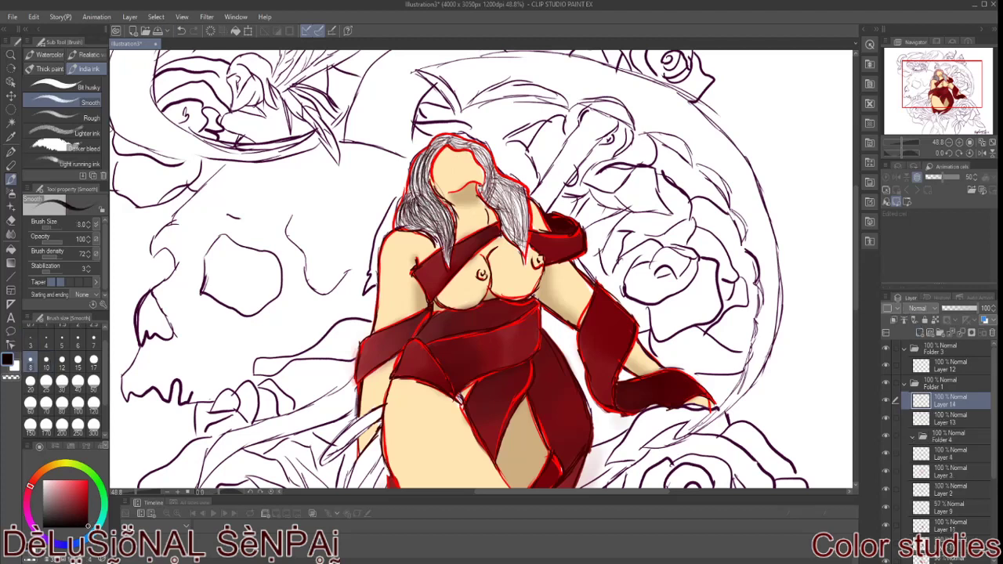
drag(428, 154, 432, 205)
drag(439, 199, 451, 224)
drag(452, 141, 435, 199)
mouse_move(448, 149)
mouse_down()
mouse_move(468, 141)
mouse_move(486, 218)
mouse_up()
mouse_move(493, 169)
mouse_down()
mouse_move(523, 266)
mouse_move(526, 243)
mouse_up()
drag(497, 194, 517, 251)
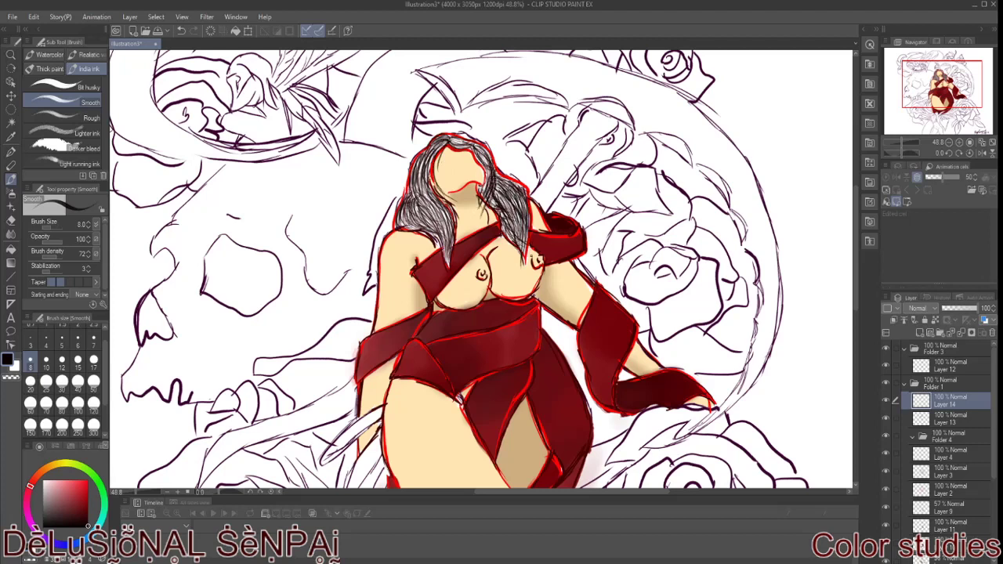
click(888, 320)
click(41, 470)
Move Layer 15 below Layer 14 and dab salmon colour on the figure at size 4 on Layer 12
click(77, 341)
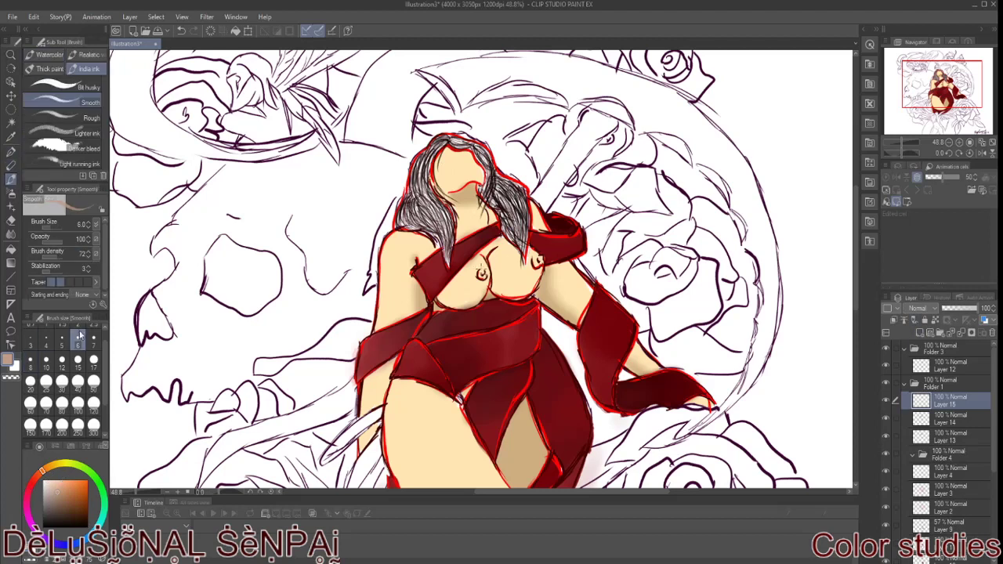
key(ctrl+[)
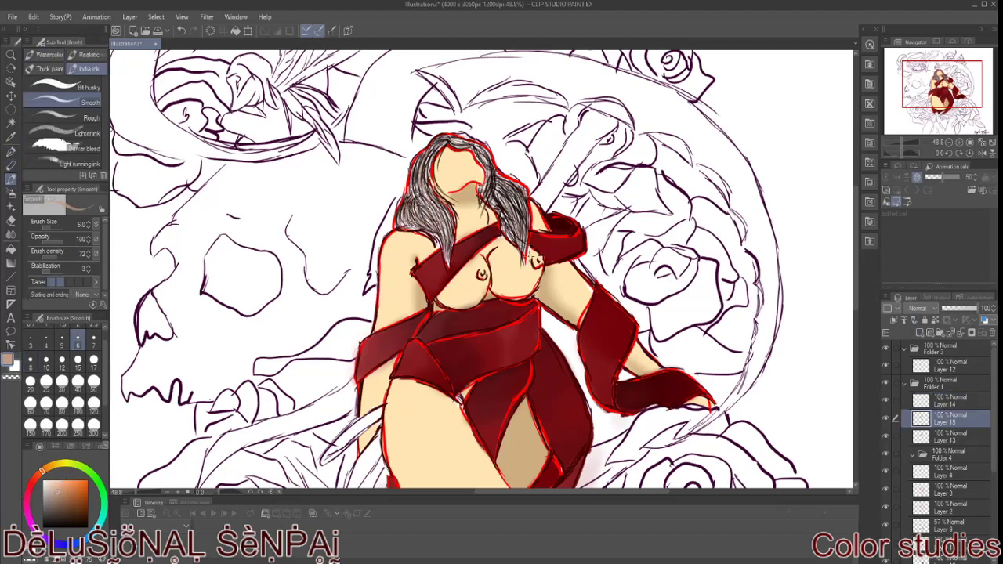
click(948, 365)
click(70, 485)
click(46, 341)
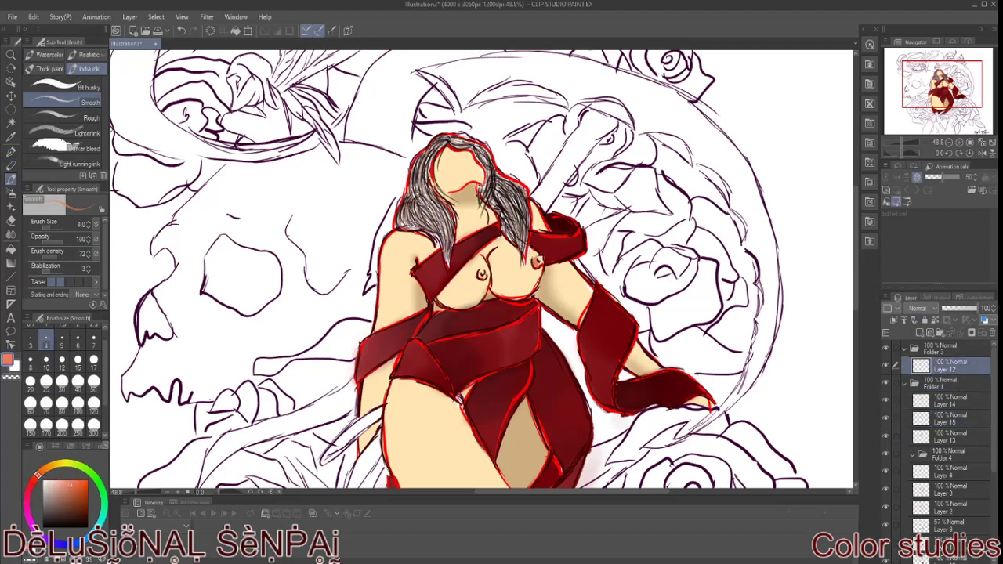
click(481, 273)
On Layer 16, shade the inner thigh and red cloth edge in dark brown, blending at size 25
key(ctrl+shift+n)
alt+click(536, 261)
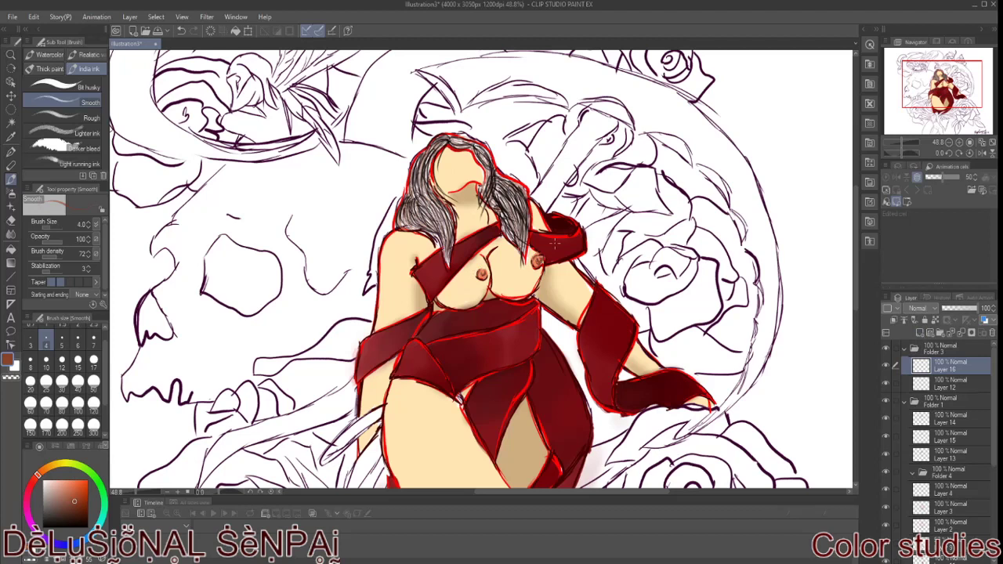
drag(462, 382, 472, 398)
drag(391, 360, 361, 381)
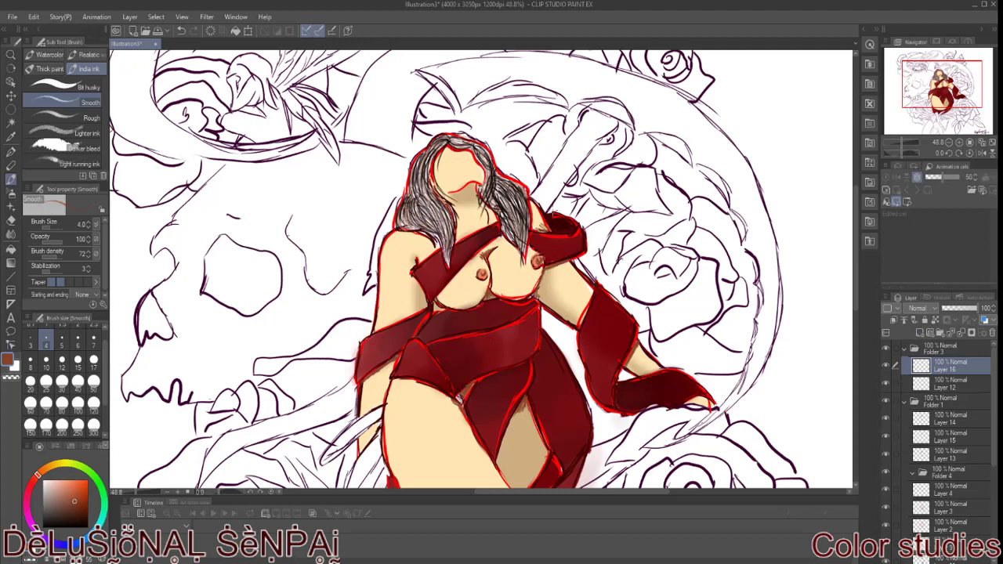
key(j)
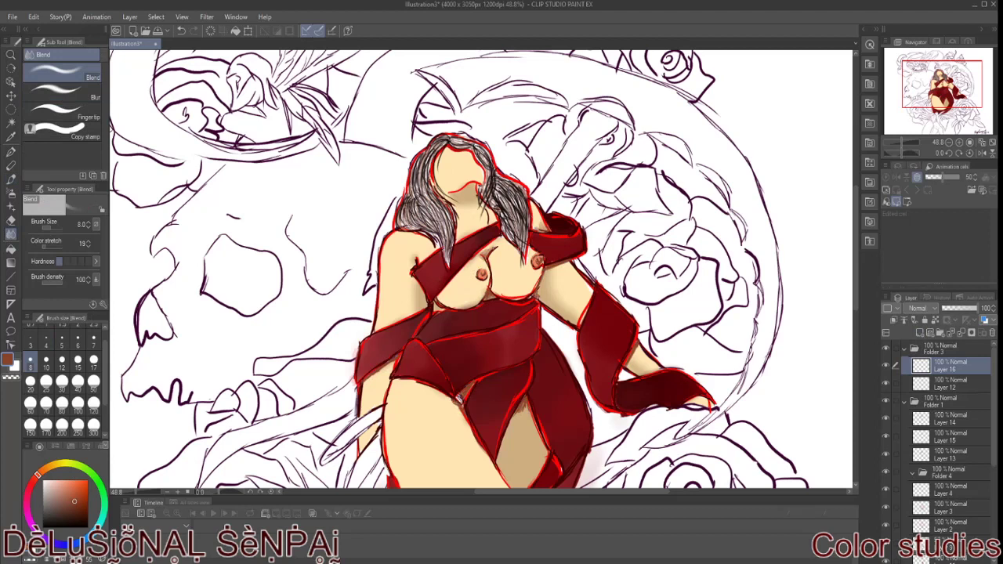
drag(521, 401, 526, 415)
click(45, 381)
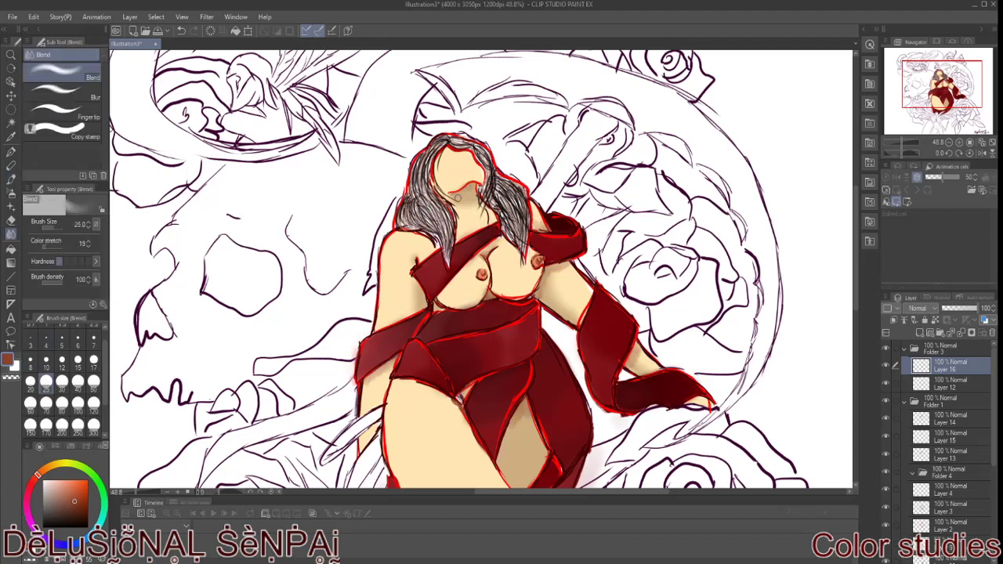
scroll(481, 268, down, 2)
On a new layer, paint orange shading at brush size 25 on the hip, thigh and shoulder
key(p)
click(45, 469)
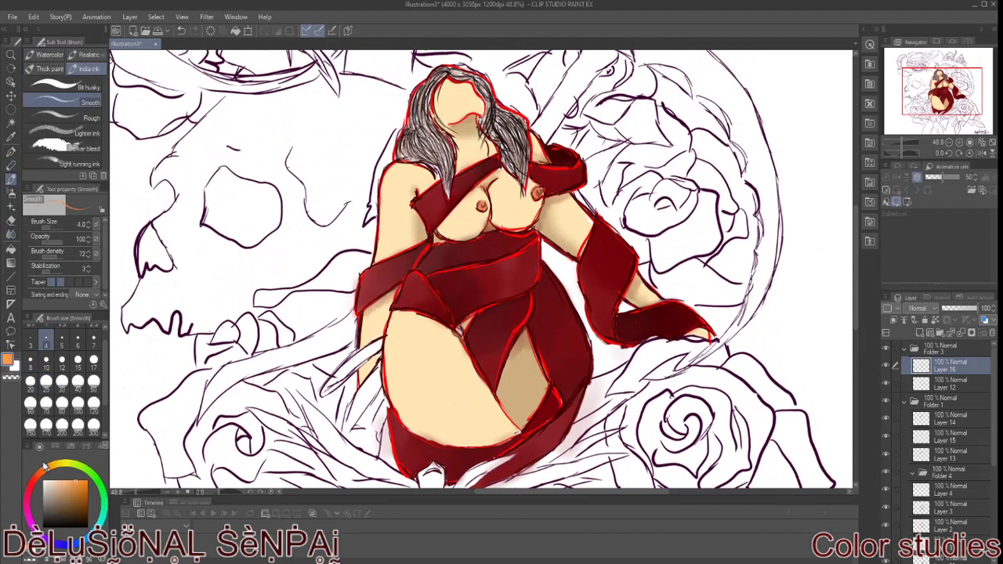
click(46, 381)
key(ctrl+shift+n)
mouse_move(364, 317)
mouse_down()
mouse_move(384, 298)
mouse_move(456, 346)
mouse_up()
drag(392, 325, 467, 356)
mouse_move(384, 181)
mouse_down()
mouse_move(391, 176)
mouse_move(407, 194)
mouse_up()
Blend the orange thigh shading into a smooth gradient
key(j)
mouse_move(392, 295)
mouse_down()
mouse_move(423, 368)
mouse_move(493, 415)
mouse_up()
drag(423, 356, 470, 376)
mouse_move(446, 337)
mouse_down()
mouse_move(504, 421)
mouse_move(454, 410)
mouse_up()
drag(438, 376, 474, 395)
drag(477, 337, 521, 406)
key(e)
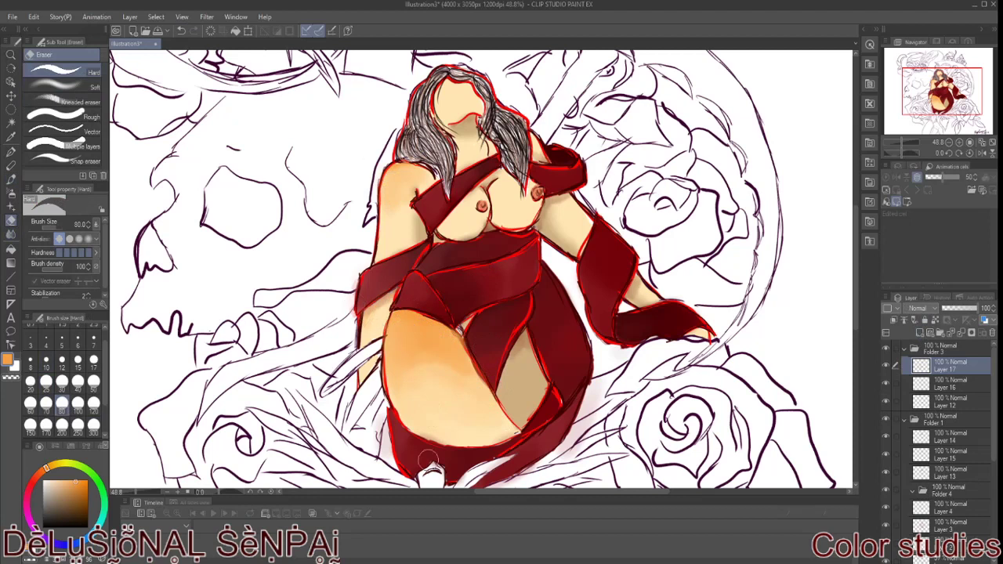
Paint more orange skin shading across the shoulders and chest
key(b)
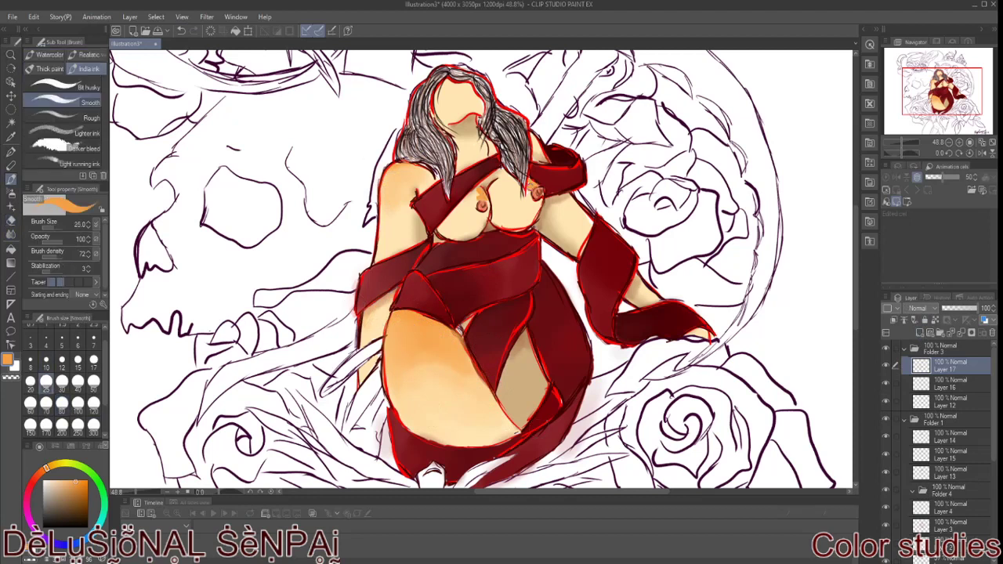
key(j)
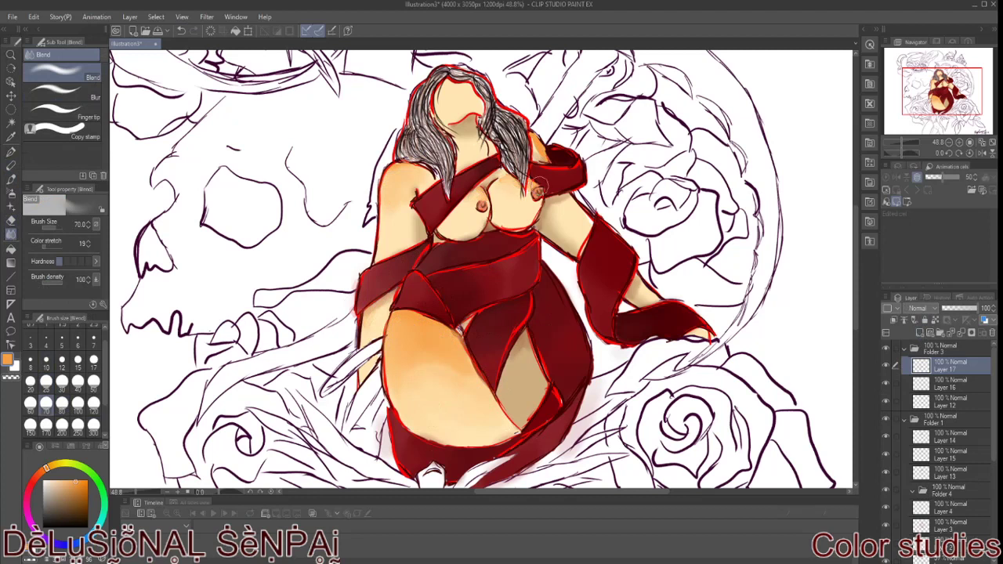
key(b)
drag(398, 162, 389, 180)
mouse_move(533, 140)
mouse_down()
mouse_move(531, 183)
mouse_move(453, 180)
mouse_up()
drag(453, 180, 549, 153)
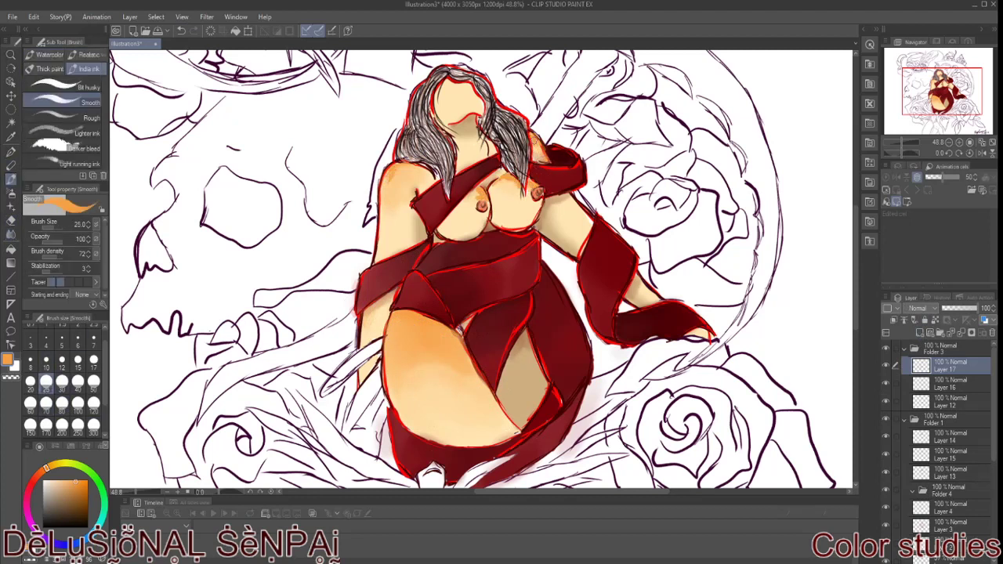
Soften the shoulder shading with blending, erasing and a size-170 blur
key(j)
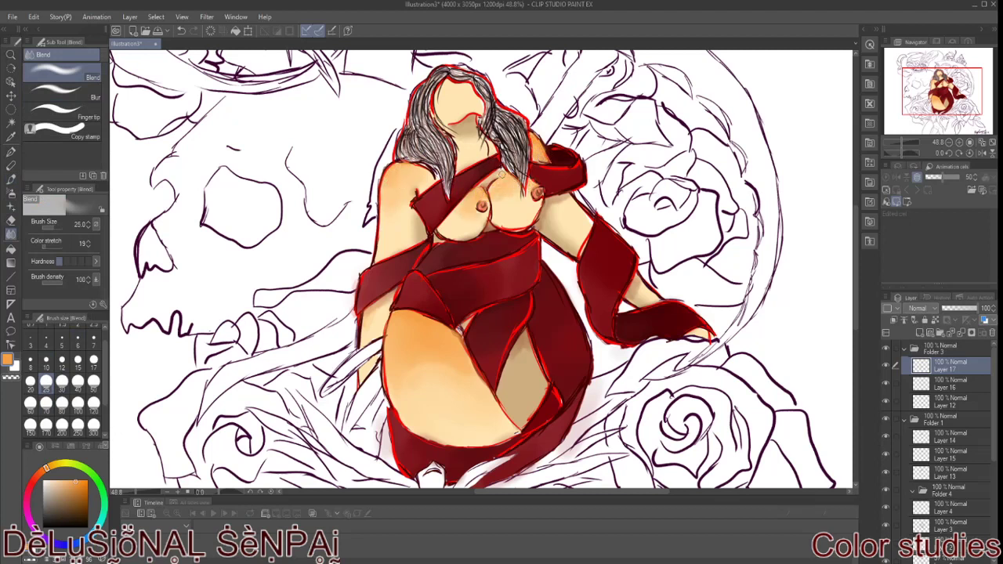
key(e)
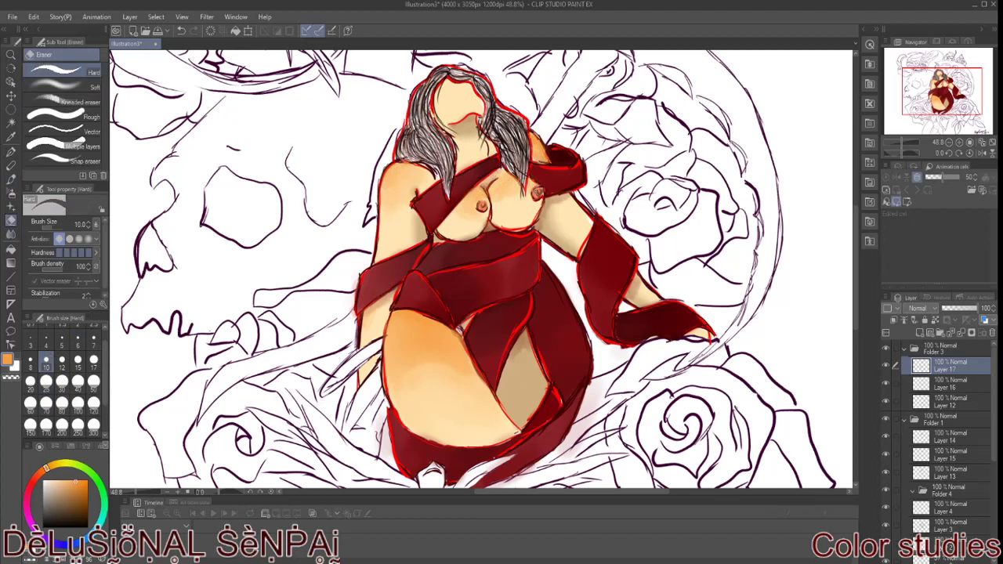
key(j)
key(bracketright)
key(bracketright)
key(bracketright)
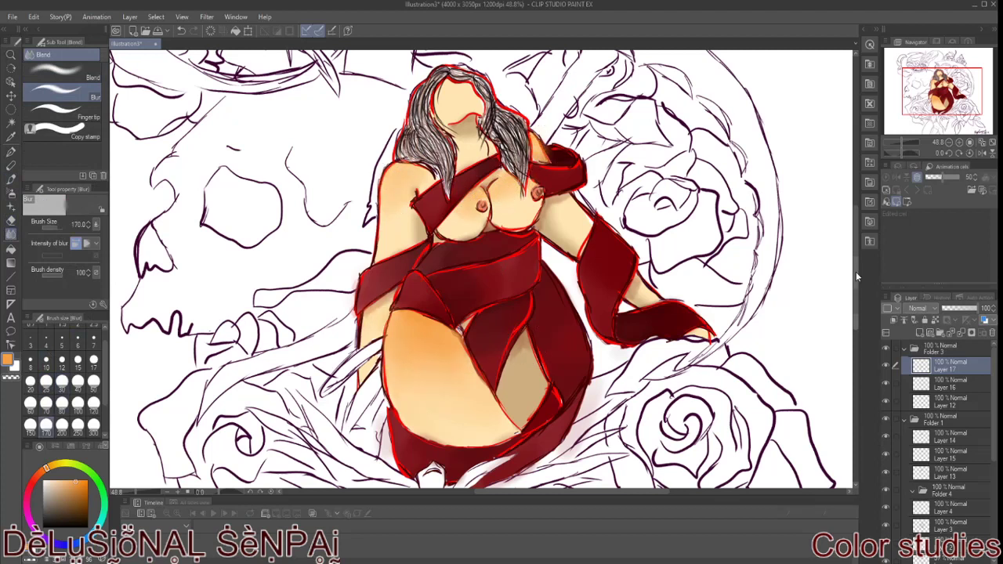
scroll(861, 233, up, 3)
click(928, 336)
Ink a dark black blindfold band across the woman's face
key(p)
key(x)
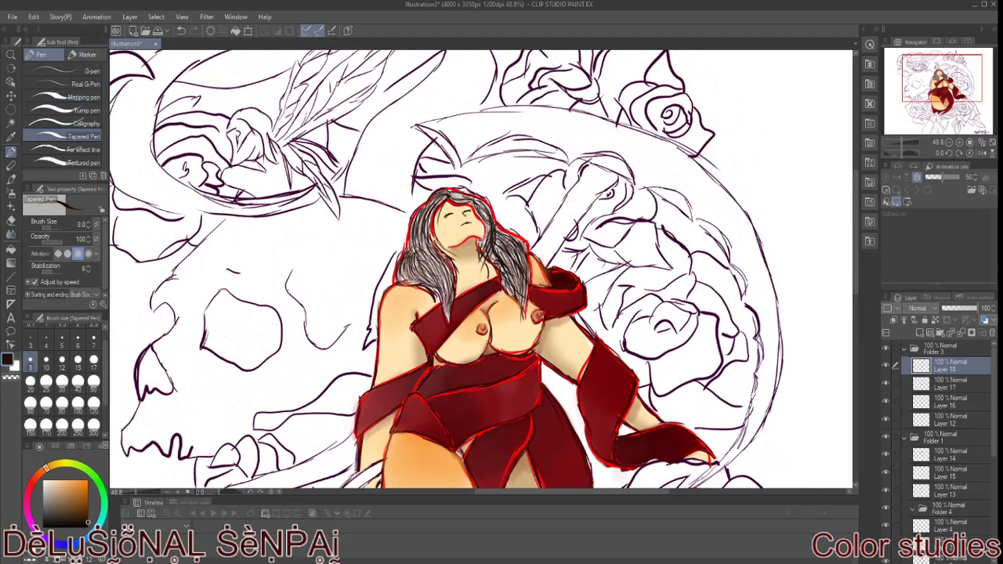
key(e)
drag(457, 217, 472, 209)
key(p)
drag(438, 206, 450, 198)
Paint red over the blindfold on a new layer
key(b)
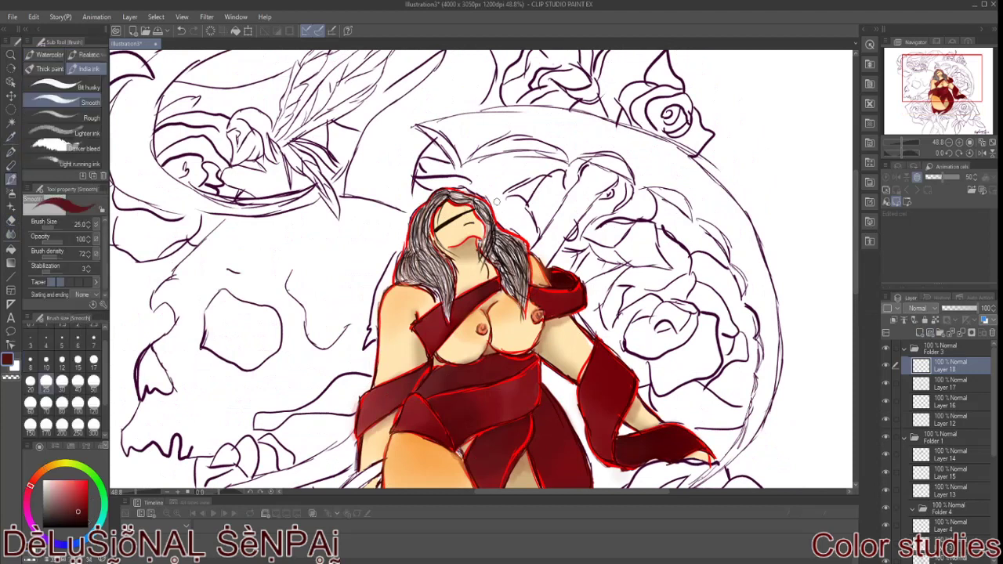
click(948, 453)
key(ctrl+shift+n)
mouse_move(437, 227)
mouse_down()
mouse_move(470, 207)
mouse_move(459, 209)
mouse_up()
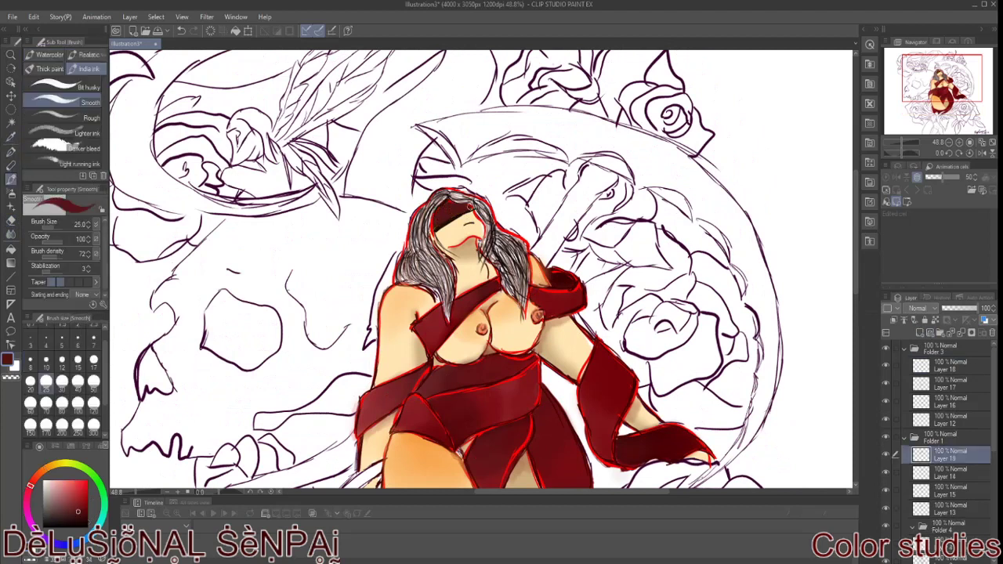
Pick a warm skin orange at brush size 8 on a new layer and blur the shading
scroll(481, 269, down, 3)
alt+click(548, 228)
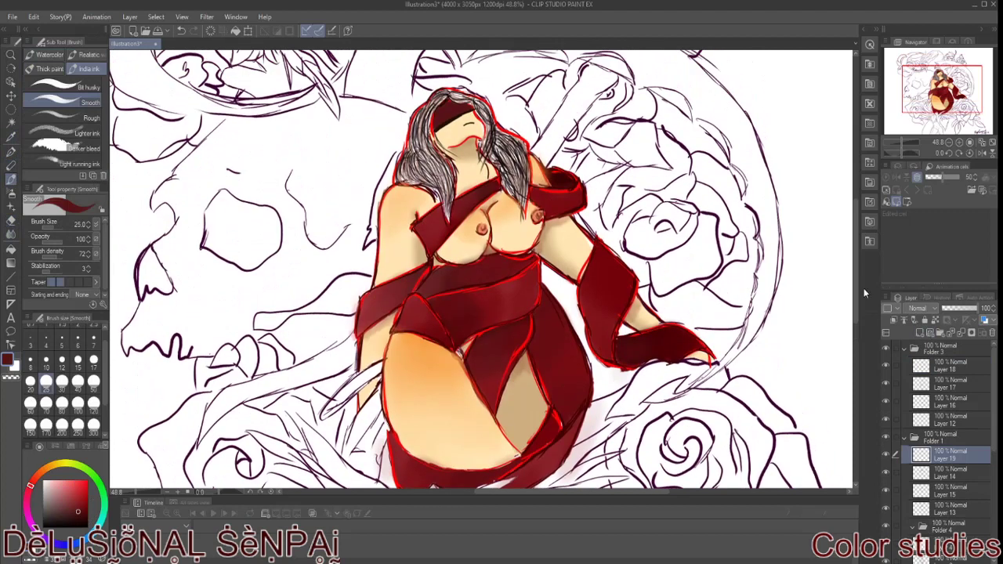
click(30, 362)
key(ctrl+shift+n)
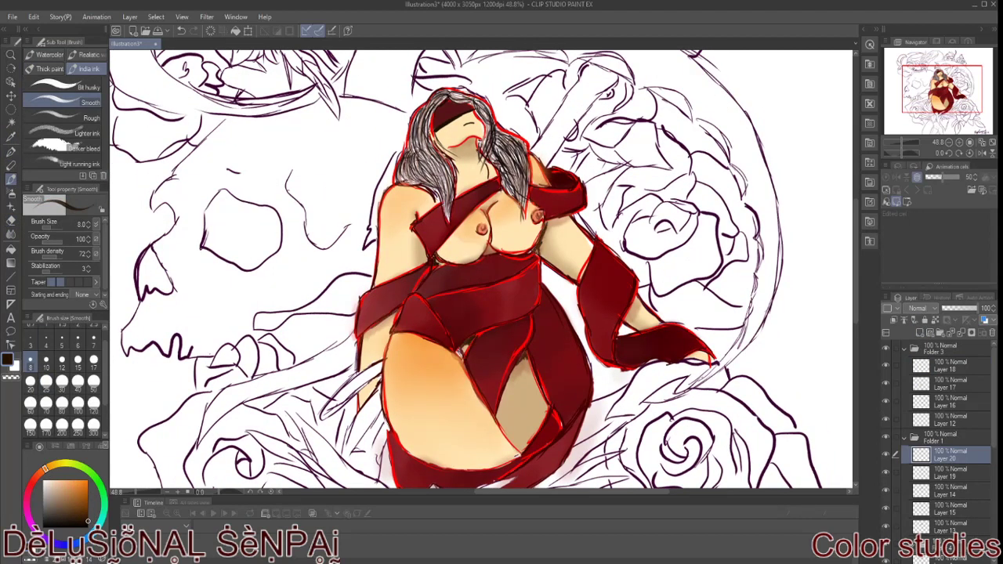
key(j)
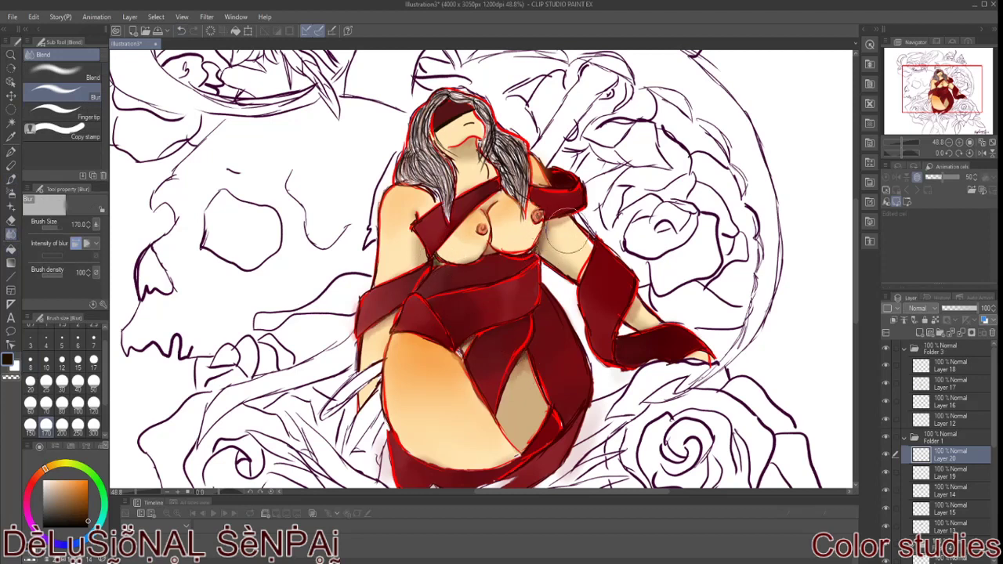
key(p)
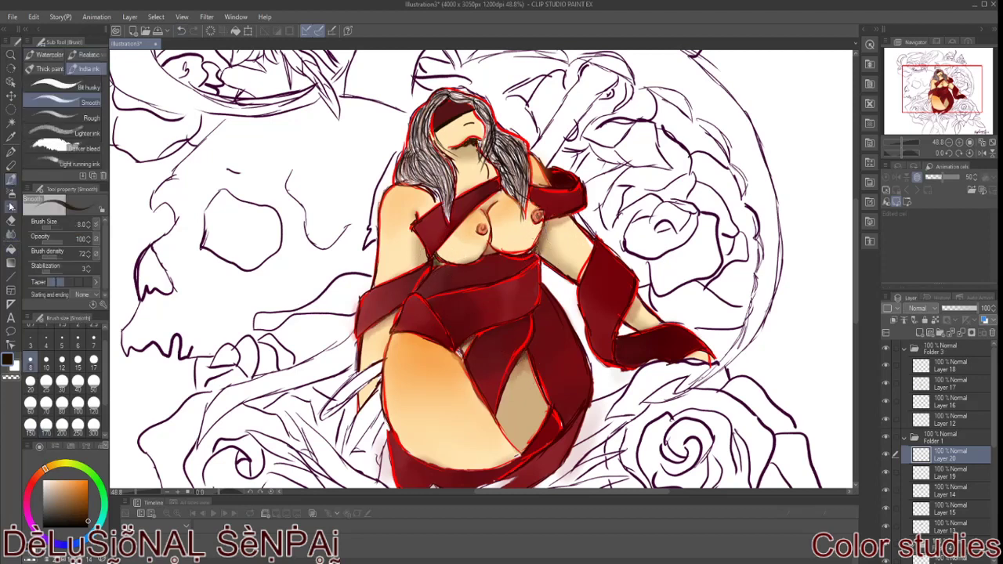
Save the illustration and add a dark line detail down the thigh and leg
click(13, 17)
click(50, 102)
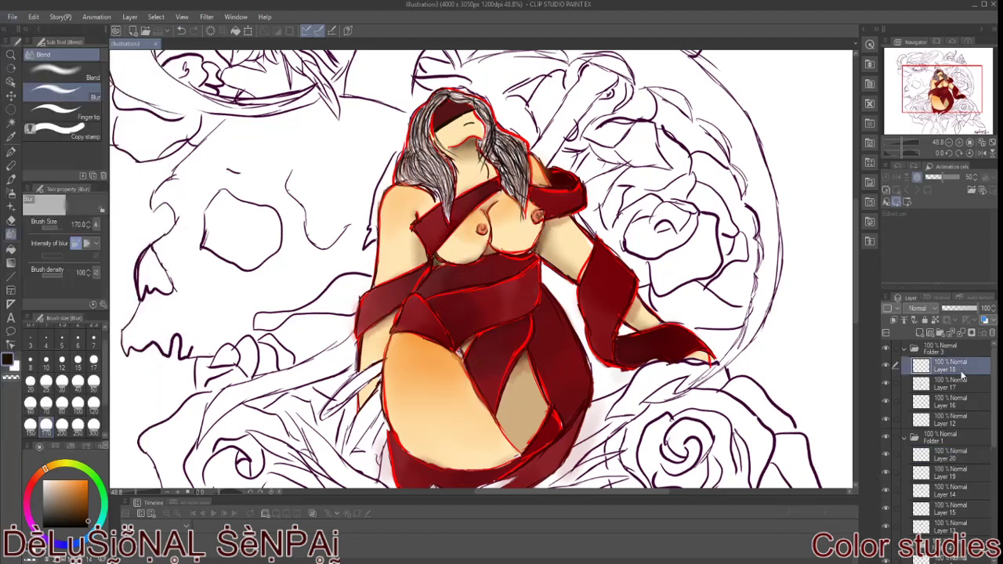
key(p)
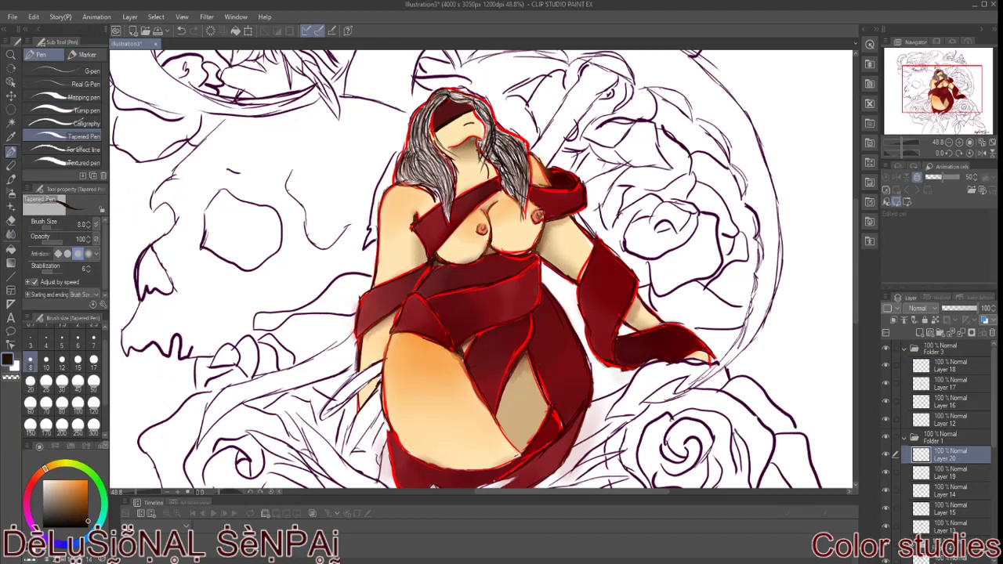
mouse_move(515, 363)
mouse_down()
mouse_move(506, 439)
mouse_move(520, 451)
mouse_up()
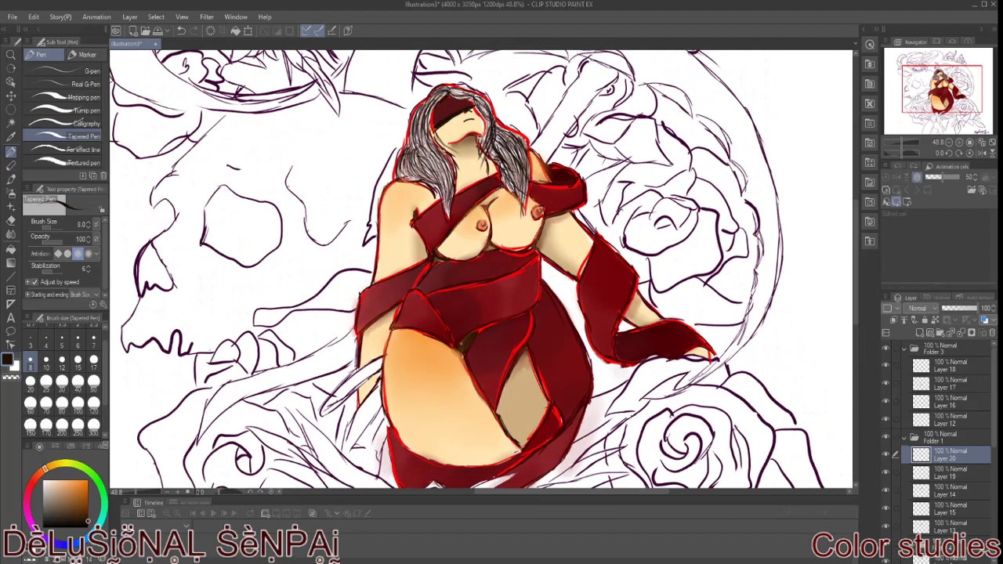
Blur the outfit shading at brush size 10 and add a new outline layer in Folder 3
key(j)
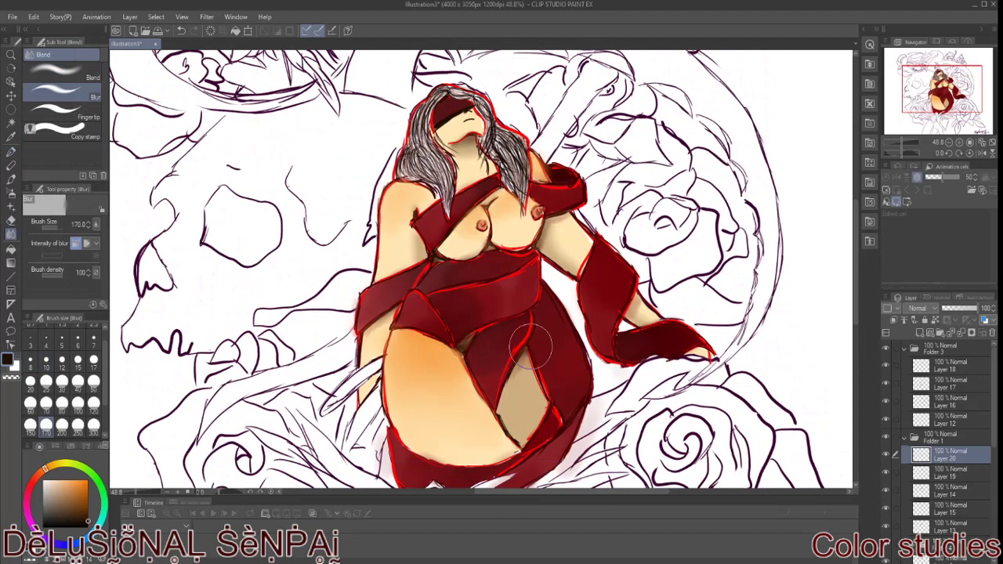
key(b)
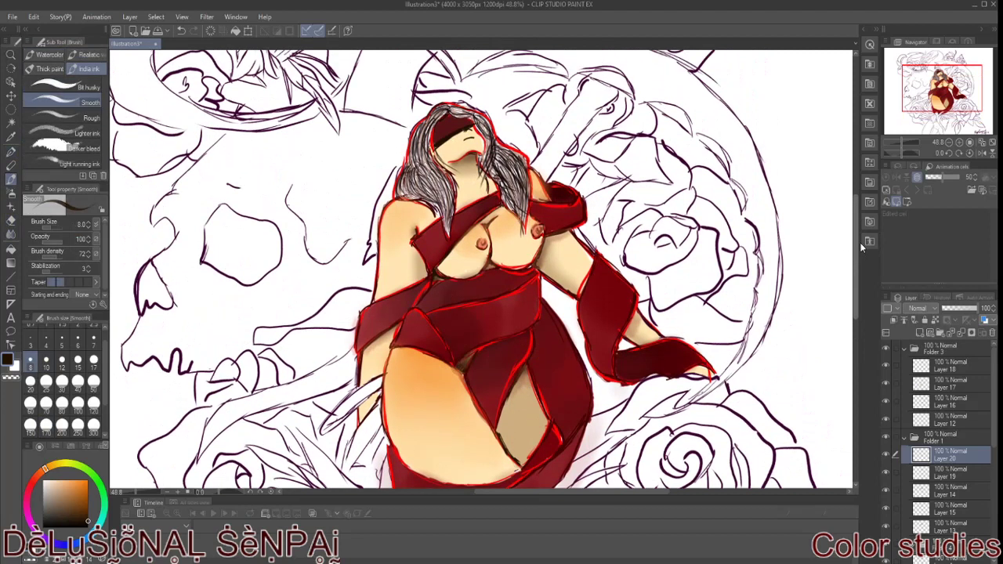
scroll(862, 247, up, 5)
click(46, 362)
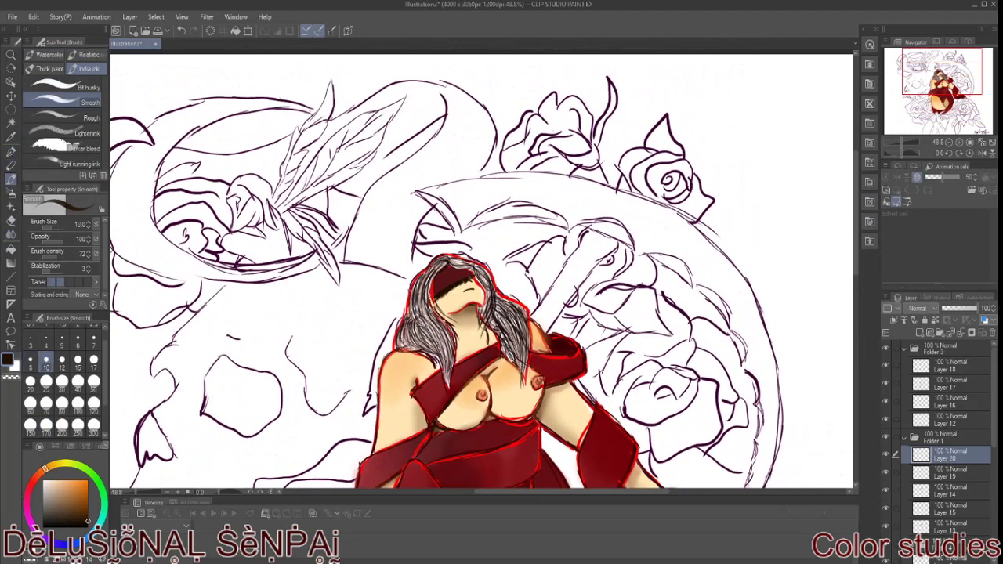
key(j)
scroll(857, 289, down, 3)
scroll(857, 288, down, 3)
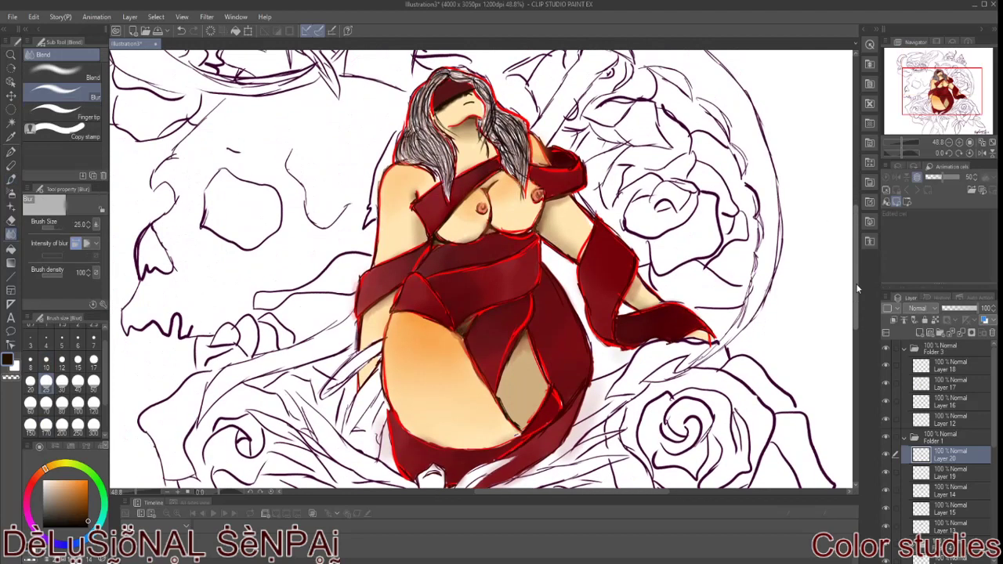
key(p)
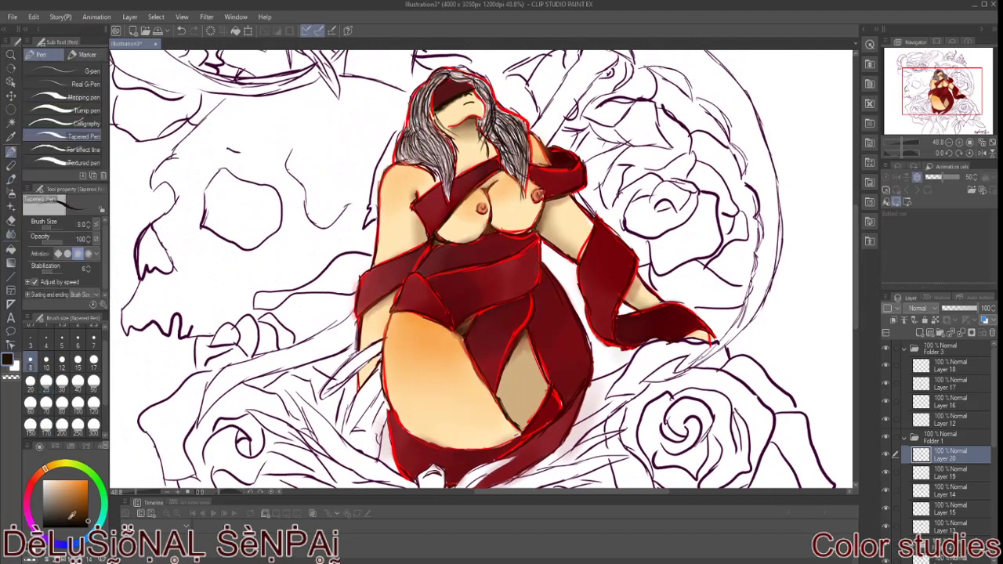
key(ctrl+shift+n)
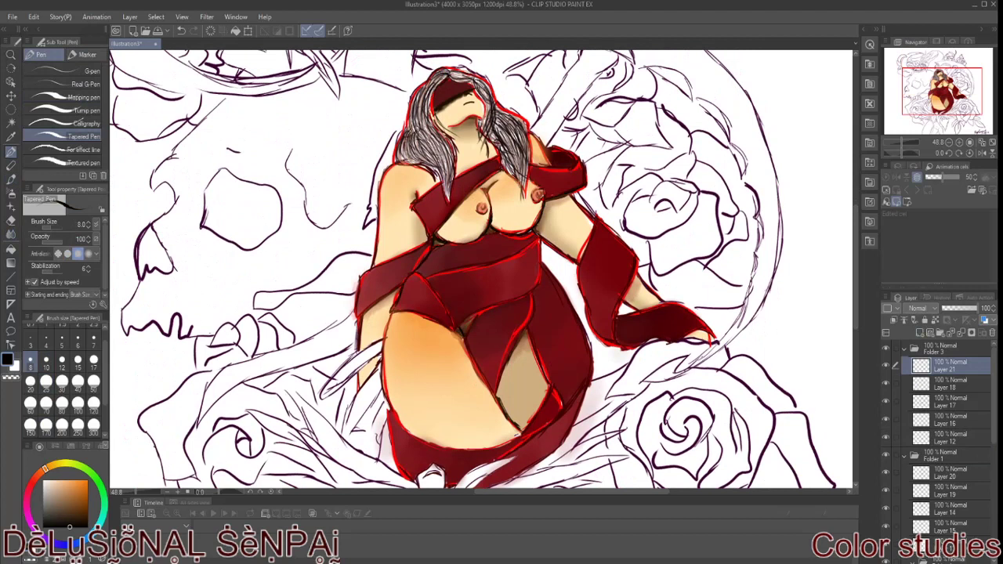
Outline the hair's left edge, the red shoulder strap, and the right sleeve and glove
click(540, 194)
drag(394, 164, 381, 205)
mouse_move(534, 166)
mouse_down()
mouse_move(576, 150)
mouse_move(583, 184)
mouse_up()
mouse_move(553, 195)
mouse_down()
mouse_move(589, 215)
mouse_move(591, 293)
mouse_up()
drag(597, 334, 632, 348)
drag(609, 227, 636, 263)
mouse_move(629, 267)
mouse_down()
mouse_move(619, 345)
mouse_move(694, 304)
mouse_move(713, 334)
mouse_up()
drag(683, 340, 716, 338)
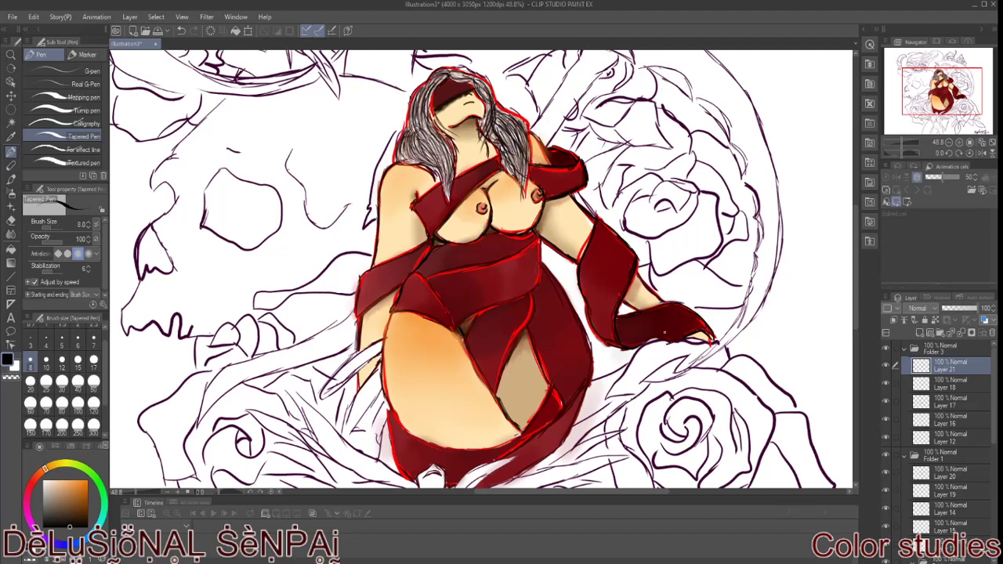
Outline the top of the thigh, the waist band and the red bodice bands
mouse_move(451, 321)
mouse_down()
mouse_move(390, 315)
mouse_move(360, 290)
mouse_up()
drag(397, 258, 355, 292)
drag(355, 284, 355, 315)
drag(490, 249, 527, 262)
mouse_move(528, 231)
mouse_down()
mouse_move(539, 249)
mouse_move(472, 318)
mouse_up()
drag(433, 271, 480, 339)
drag(530, 298, 496, 396)
Outline the thigh edge, right band edge, and short lines on the left arm and chest band
drag(514, 348, 497, 400)
key(ctrl+z)
drag(502, 343, 465, 404)
drag(534, 340, 563, 407)
drag(357, 317, 355, 358)
drag(398, 288, 370, 309)
drag(410, 208, 426, 247)
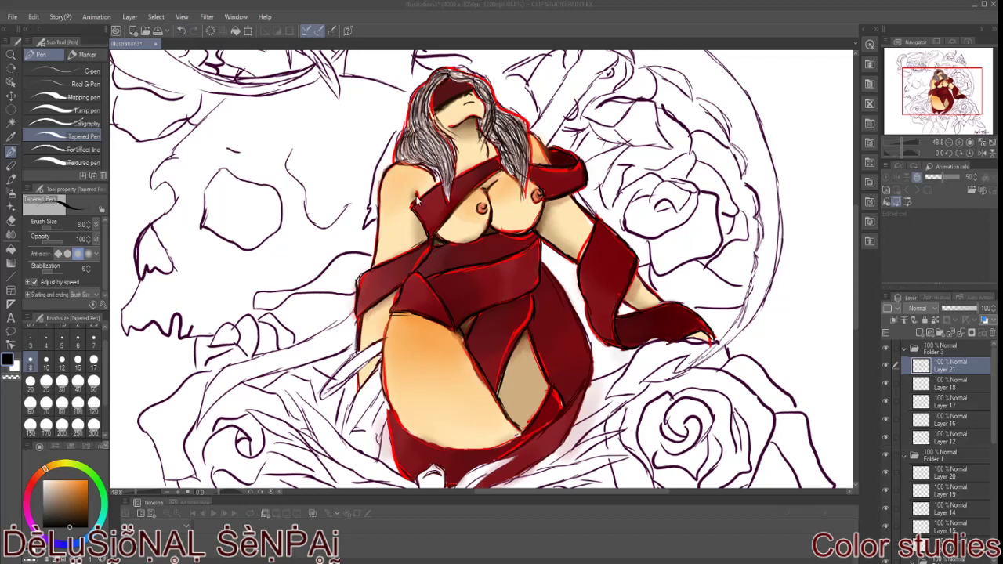
Outline the left thigh and arm, the thigh's bottom curve and the ribbon edges
mouse_move(383, 337)
mouse_down()
mouse_move(357, 355)
mouse_move(357, 386)
mouse_up()
drag(390, 315, 381, 357)
mouse_move(395, 328)
mouse_down()
mouse_move(384, 417)
mouse_move(515, 440)
mouse_move(544, 428)
mouse_up()
mouse_move(589, 386)
mouse_down()
mouse_move(539, 461)
mouse_move(490, 487)
mouse_up()
mouse_move(542, 263)
mouse_down()
mouse_move(583, 331)
mouse_move(567, 409)
mouse_up()
drag(396, 412, 392, 472)
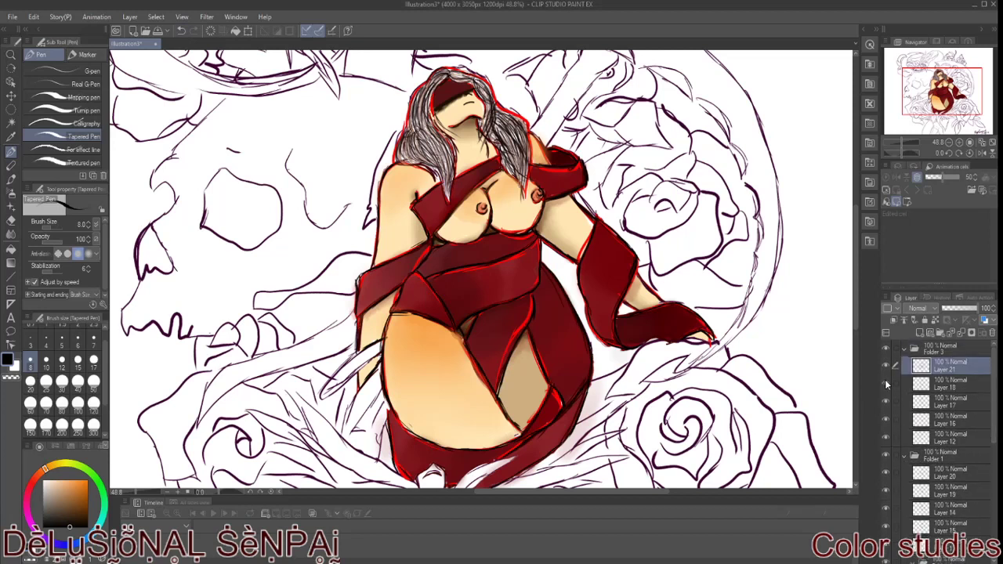
Select Layer 17 and erase parts of its shading
click(965, 404)
key(e)
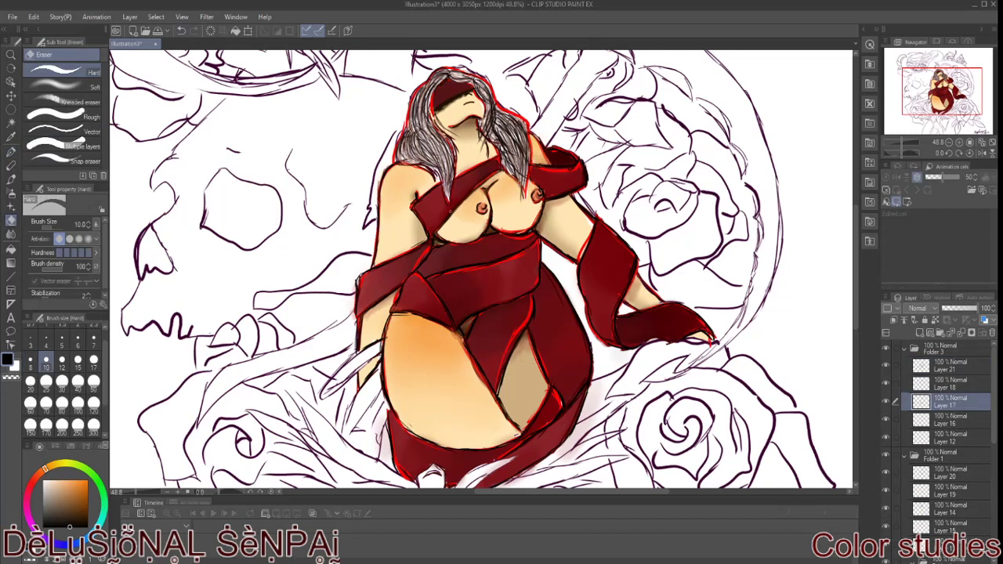
key(b)
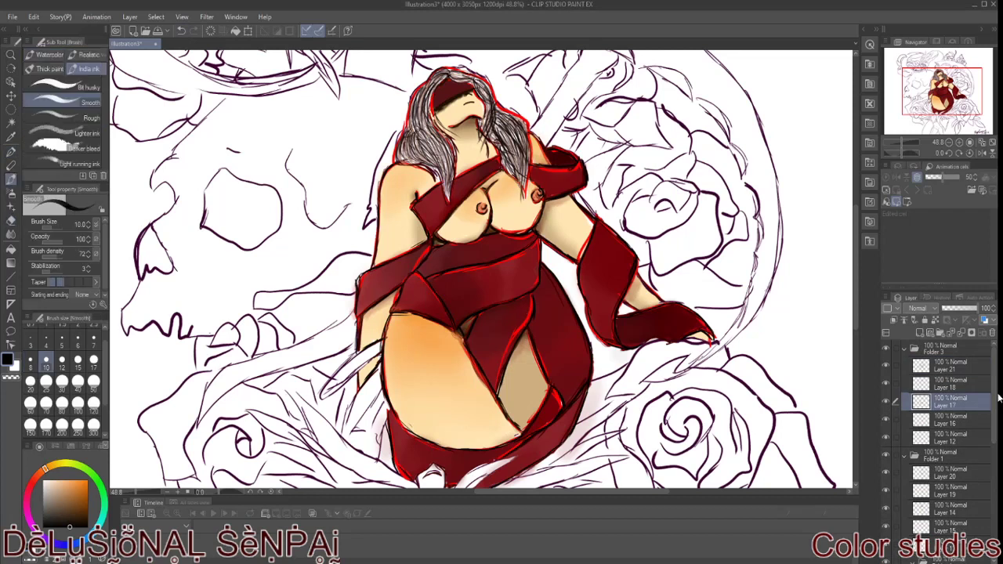
scroll(934, 423, down, 3)
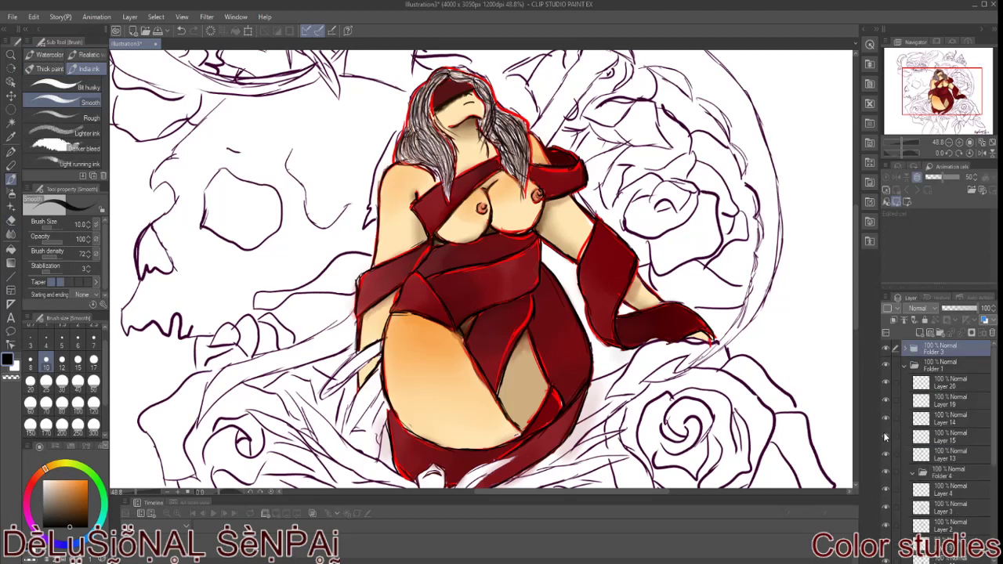
Hide the red outline layer, return to Layer 21 and add a new layer folder at the top
scroll(885, 438, down, 1)
scroll(886, 440, down, 2)
click(884, 479)
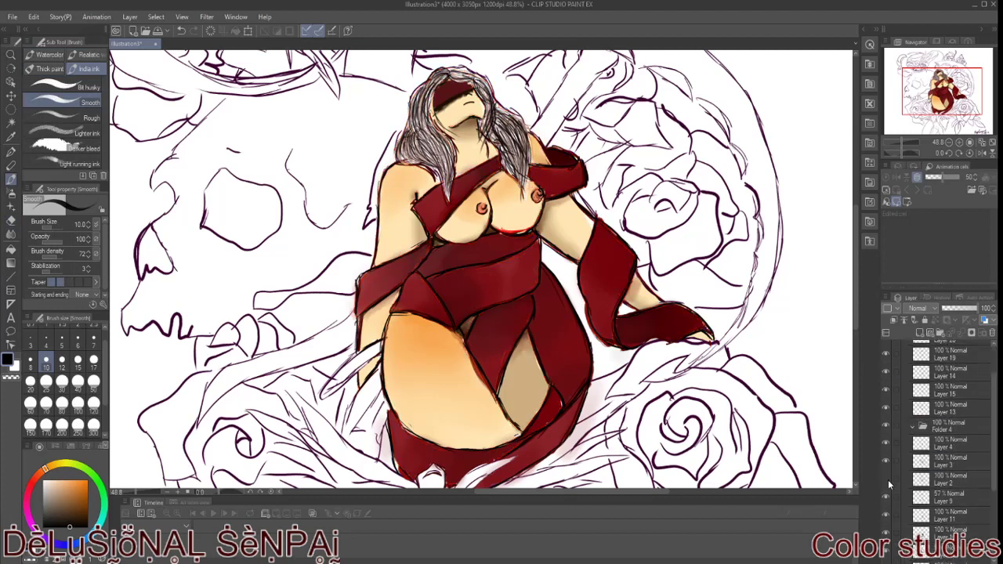
scroll(888, 480, up, 5)
click(957, 364)
drag(752, 492, 596, 496)
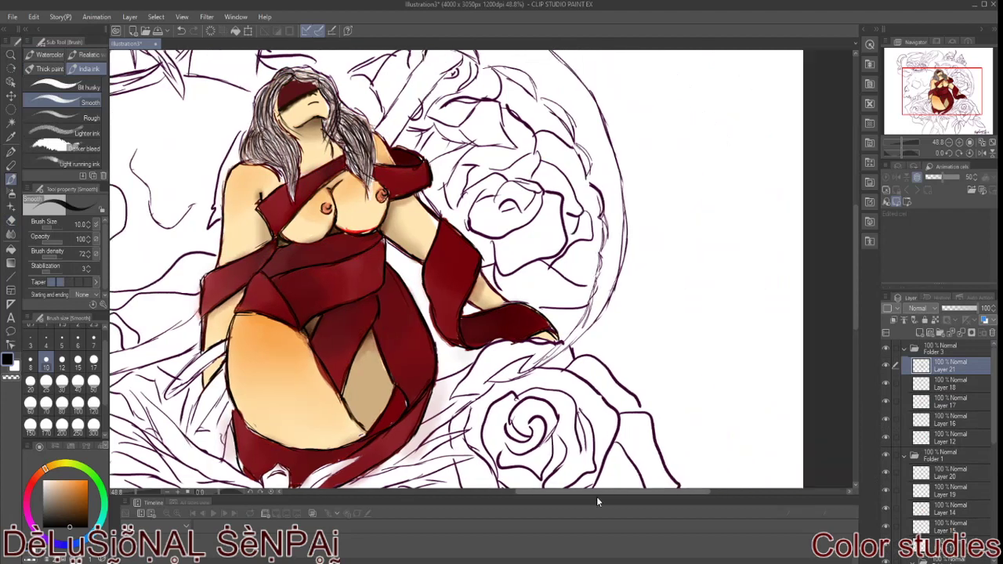
key(p)
click(917, 336)
Draw the scythe's bone handle above the shoulder with the tapered pen
drag(211, 453, 191, 465)
mouse_move(375, 156)
mouse_down()
mouse_move(426, 81)
mouse_move(467, 139)
mouse_move(393, 218)
mouse_up()
scroll(456, 269, up, 2)
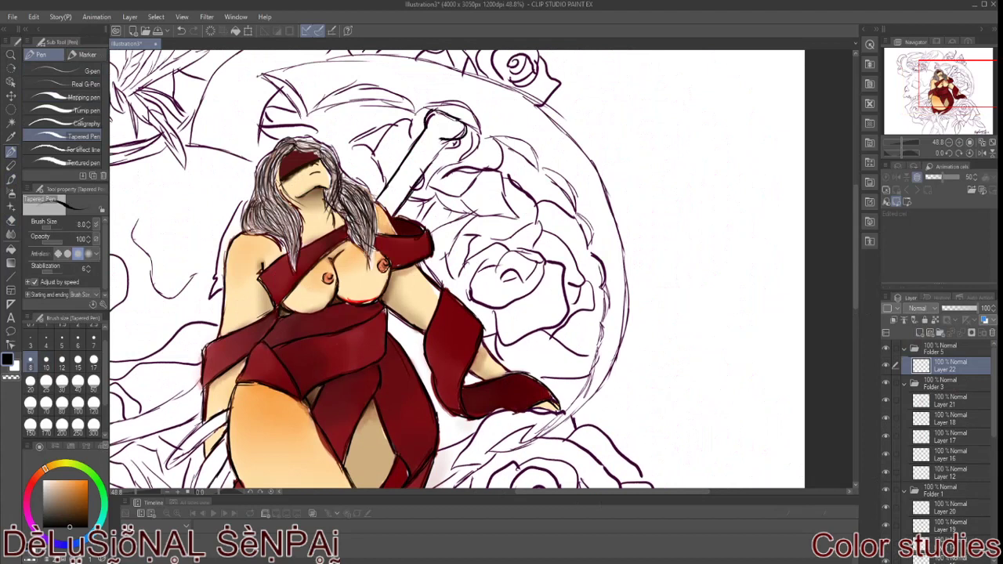
scroll(457, 269, down, 3)
On a new layer, paint the scythe handle light cream at brush size 25
key(b)
click(918, 335)
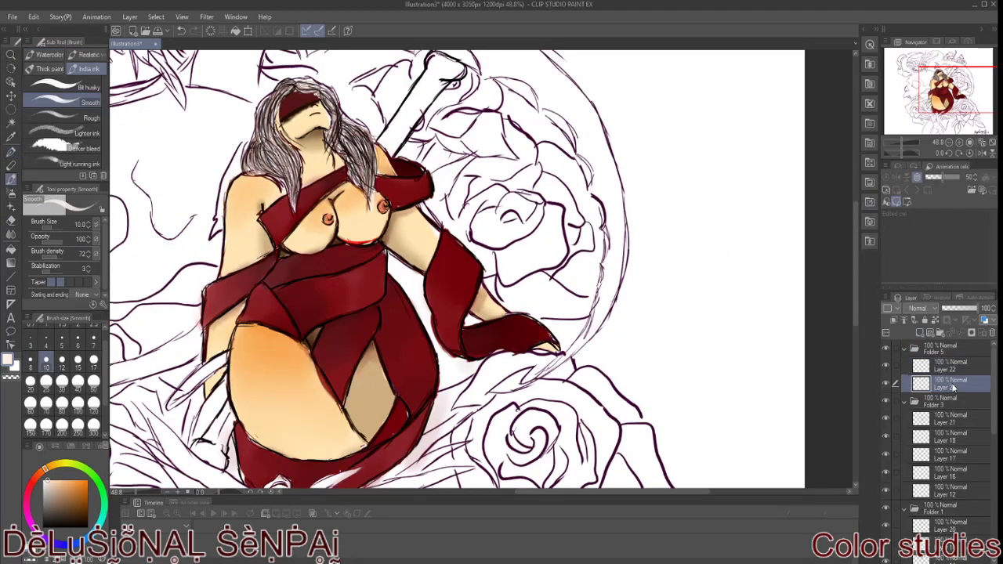
click(45, 381)
drag(210, 429, 205, 462)
mouse_move(228, 411)
mouse_down()
mouse_move(219, 451)
mouse_move(214, 444)
mouse_up()
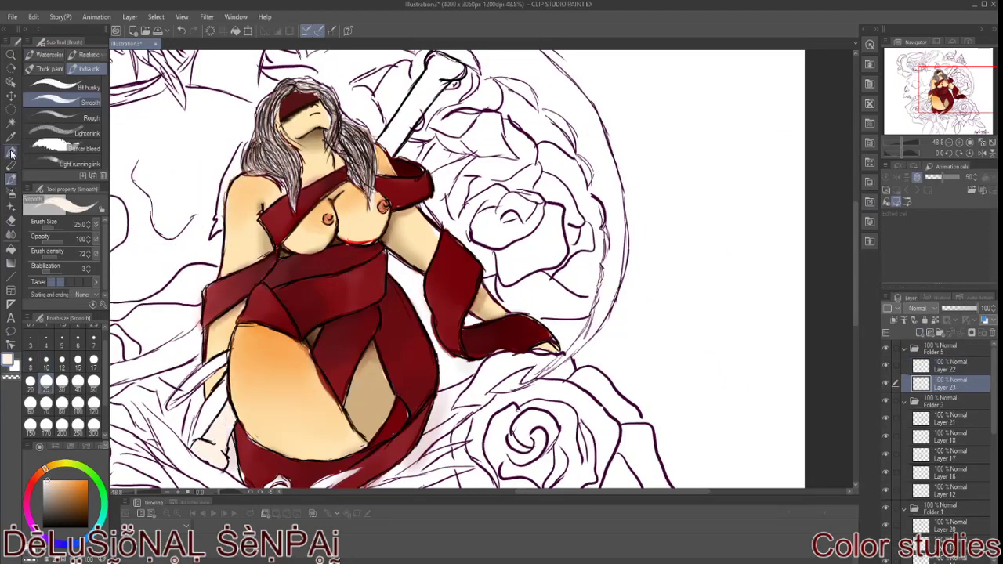
drag(401, 122, 460, 72)
Add light strokes along the handle edge on a new layer and blur both handle ends
scroll(857, 223, up, 2)
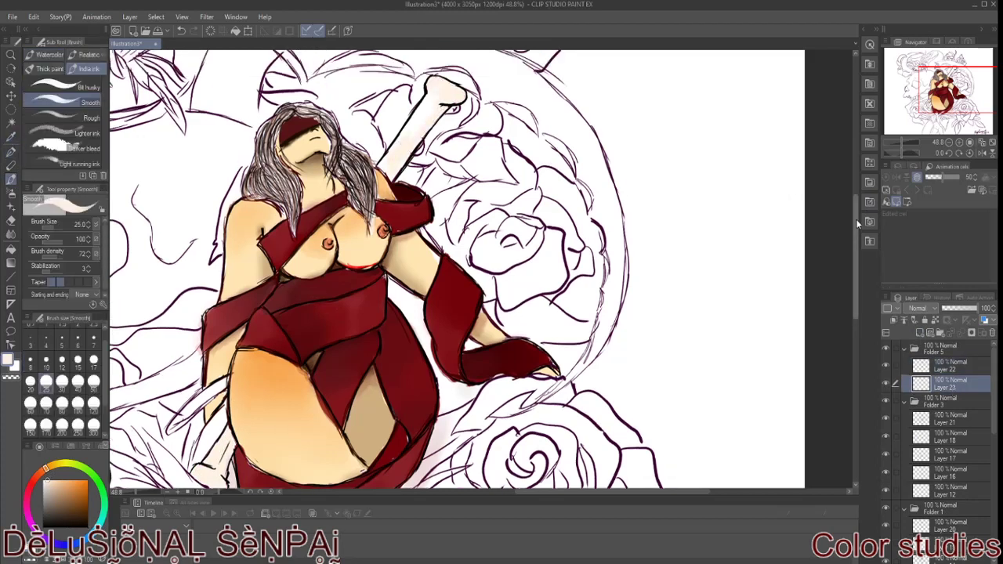
key(ctrl+shift+n)
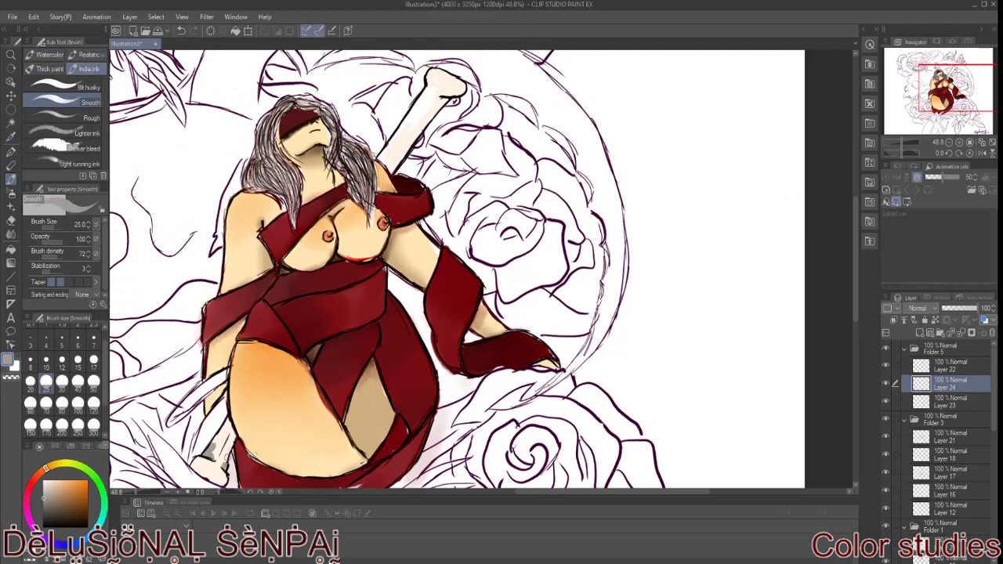
drag(442, 102, 462, 72)
key(j)
mouse_move(437, 106)
mouse_down()
mouse_move(455, 78)
mouse_move(440, 69)
mouse_up()
mouse_move(213, 445)
mouse_down()
mouse_move(221, 463)
mouse_move(227, 423)
mouse_up()
drag(441, 99, 457, 77)
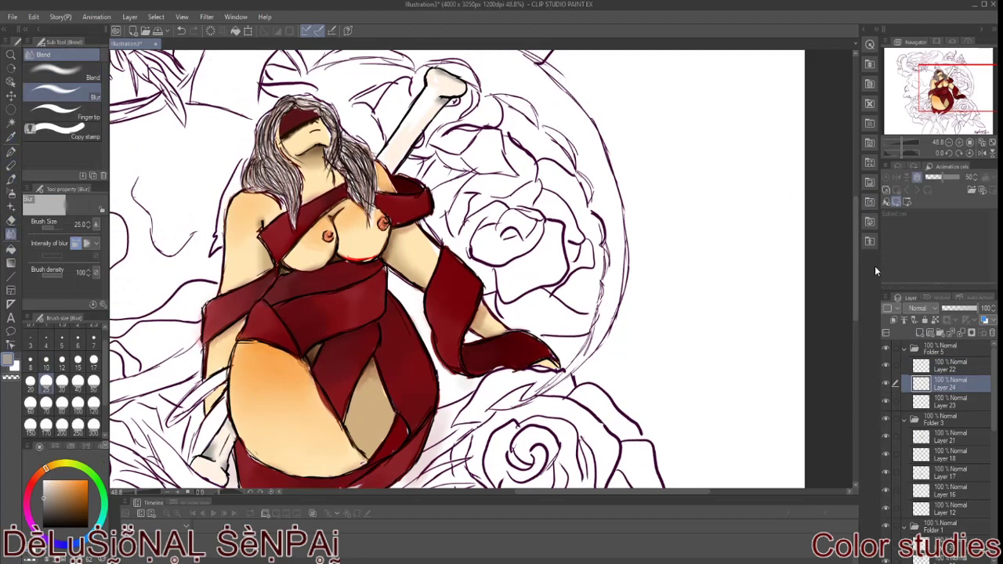
Paint light pink along the bone handle on a new layer, blur it, and add further layers
key(b)
key(ctrl+shift+n)
drag(437, 100, 403, 133)
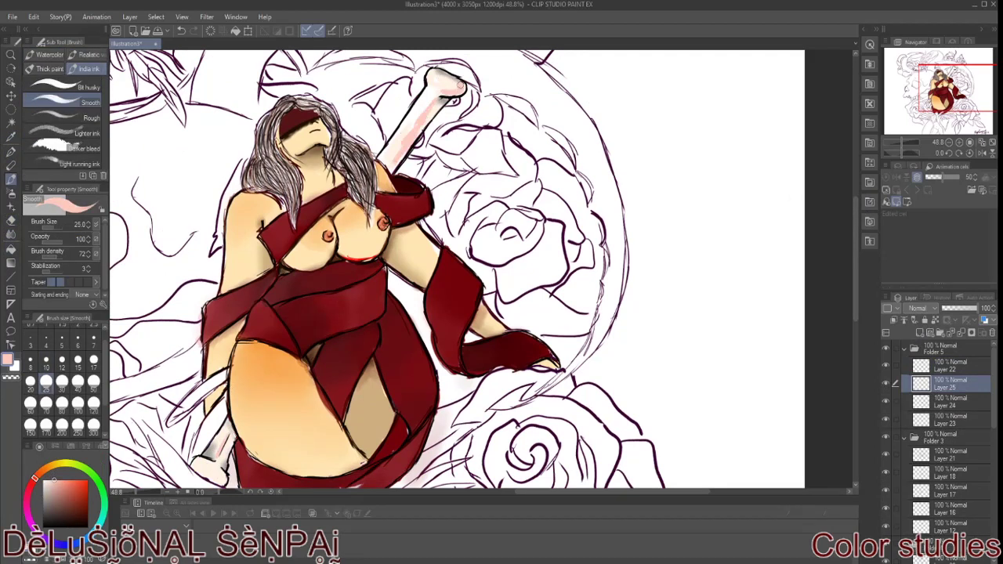
key(j)
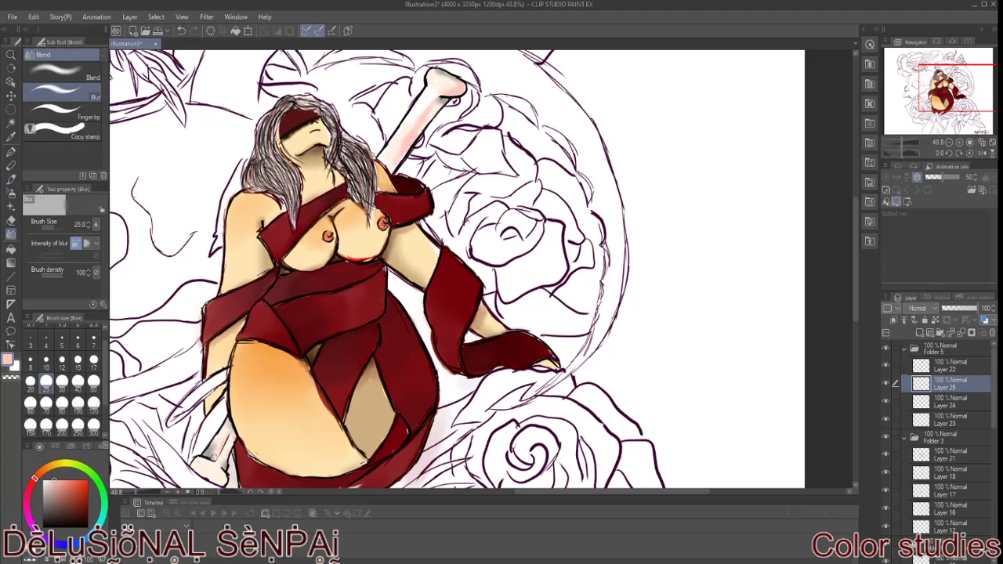
key(b)
key(ctrl+shift+n)
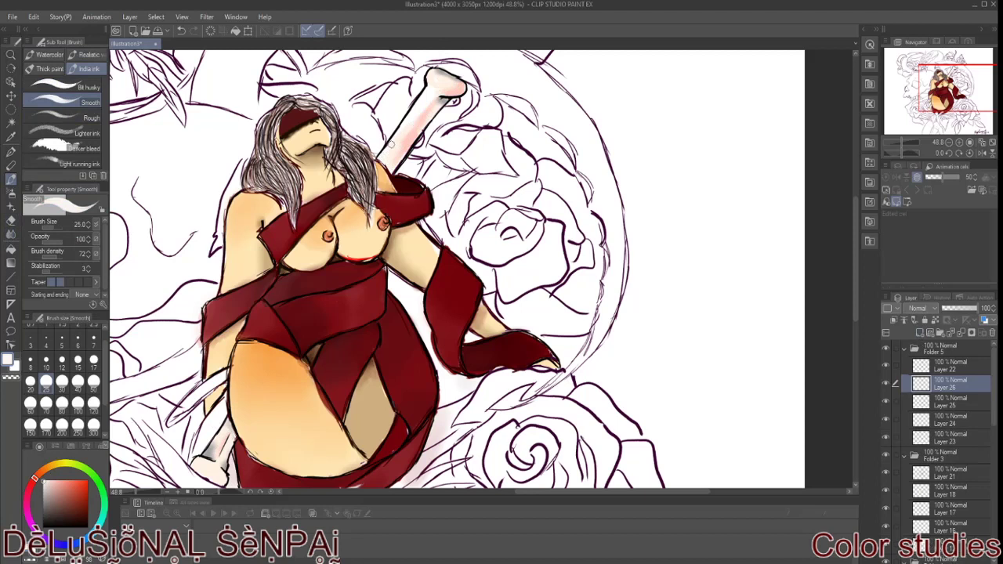
click(16, 233)
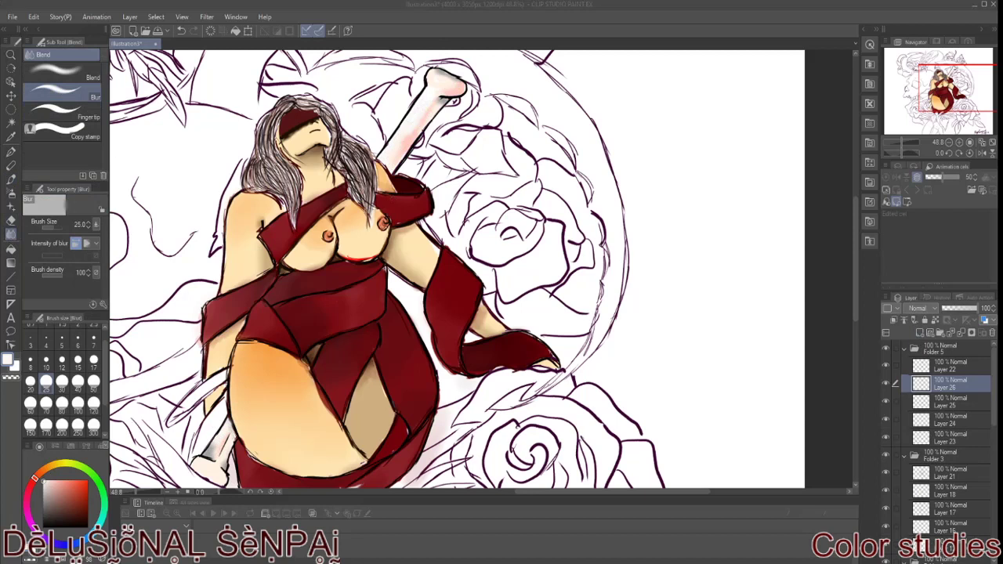
drag(854, 274, 856, 289)
key(p)
click(893, 320)
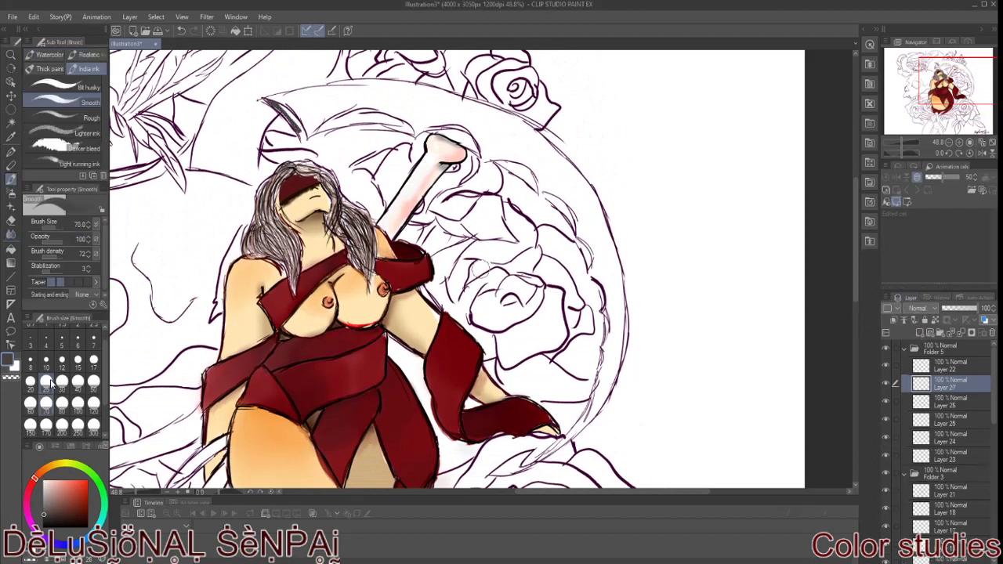
On Layer 22, ink the scythe blade's tip, upper arc, inner curve and right side
key(alt+bracketright)
key(p)
mouse_move(303, 142)
mouse_down()
mouse_move(259, 100)
mouse_move(391, 81)
mouse_move(463, 88)
mouse_move(505, 106)
mouse_up()
mouse_move(313, 135)
mouse_down()
mouse_move(403, 124)
mouse_move(477, 146)
mouse_move(536, 171)
mouse_move(539, 202)
mouse_move(576, 240)
mouse_up()
mouse_move(545, 202)
mouse_down()
mouse_move(594, 268)
mouse_move(610, 349)
mouse_up()
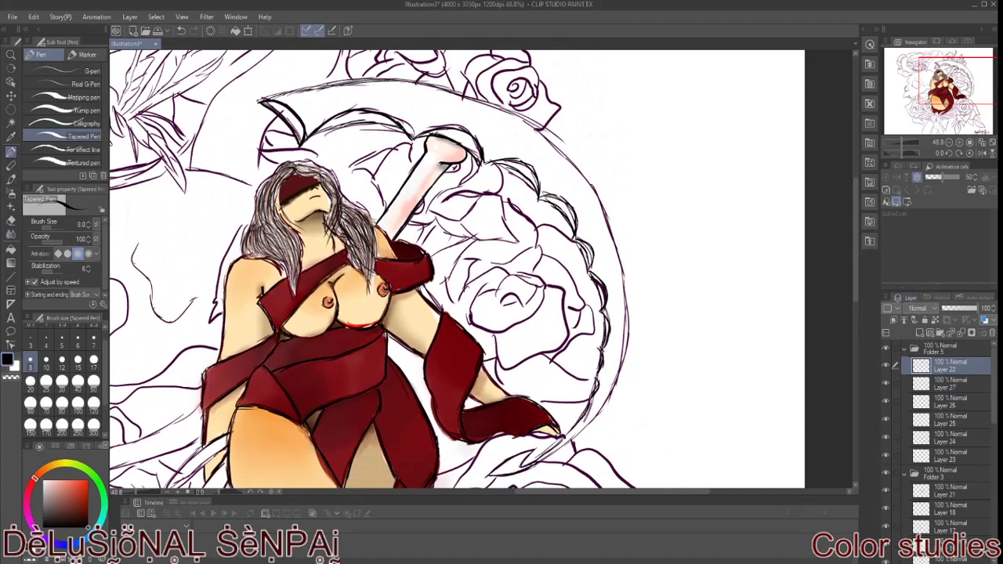
drag(450, 88, 607, 216)
drag(595, 156, 575, 439)
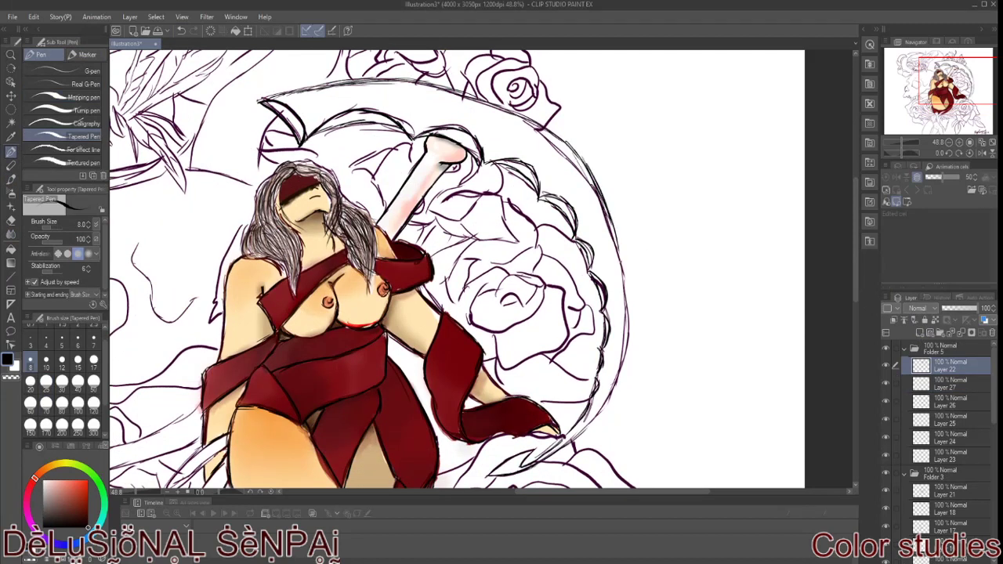
On Layer 27, brush black scallops along the blade's inner edge and erase stray marks
key(alt+[)
click(16, 180)
mouse_move(266, 102)
mouse_down()
mouse_move(478, 149)
mouse_move(600, 286)
mouse_move(583, 423)
mouse_up()
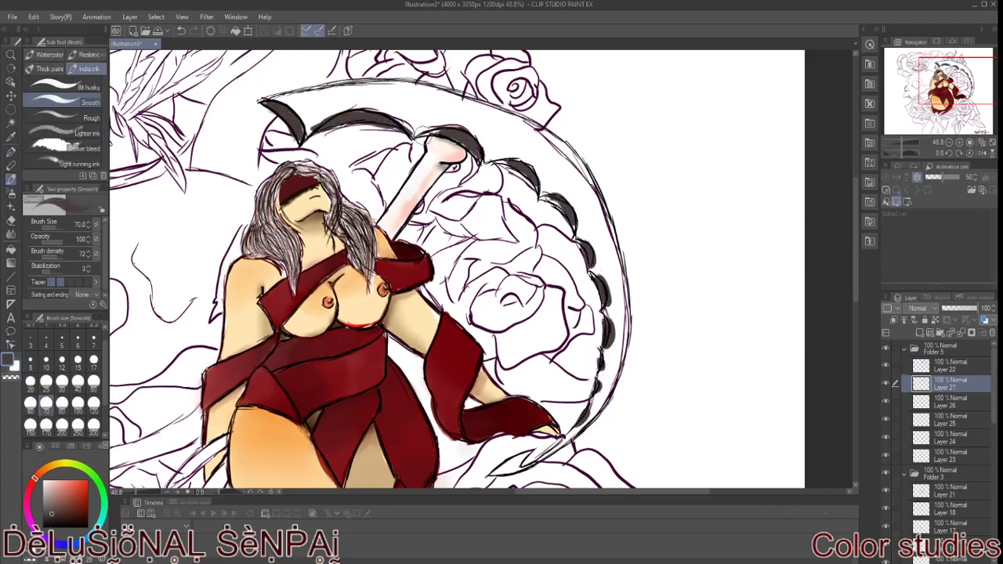
key(e)
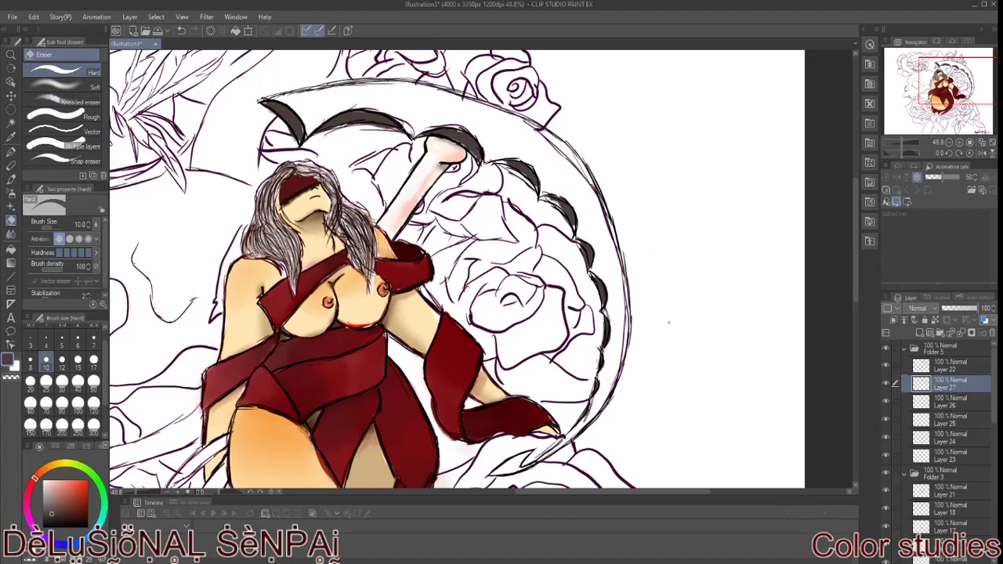
Fill the scythe blade with grey and erase the spill near its tip
key(b)
mouse_move(278, 102)
mouse_down()
mouse_move(419, 90)
mouse_move(313, 110)
mouse_move(423, 125)
mouse_move(494, 110)
mouse_move(478, 135)
mouse_move(513, 129)
mouse_move(580, 184)
mouse_move(549, 182)
mouse_move(607, 259)
mouse_move(617, 329)
mouse_move(517, 467)
mouse_move(541, 454)
mouse_up()
key(e)
drag(633, 350, 530, 473)
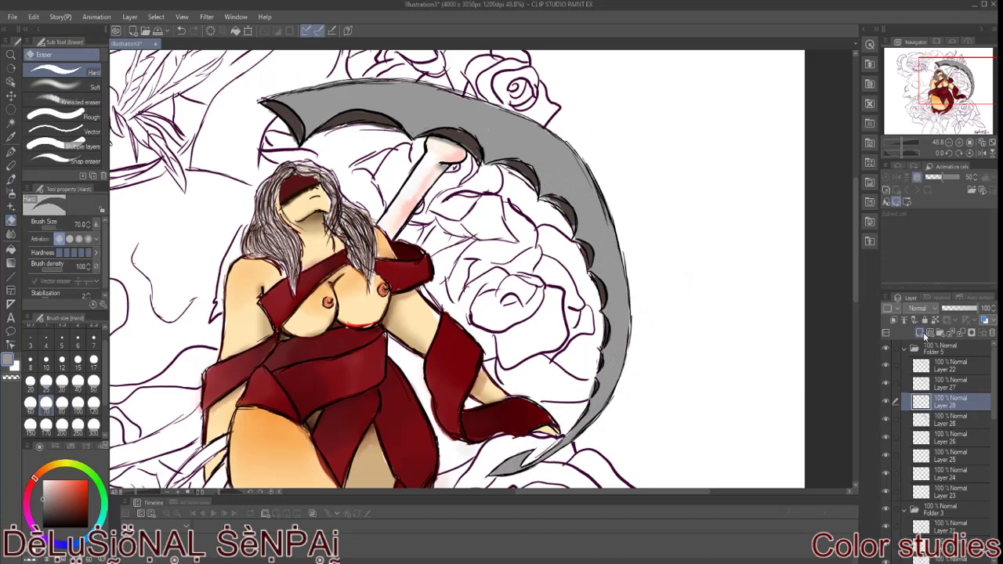
Shade the blade's inner edge darker grey, then erase back the excess dark shading
key(b)
mouse_move(313, 120)
mouse_down()
mouse_move(547, 190)
mouse_move(580, 427)
mouse_up()
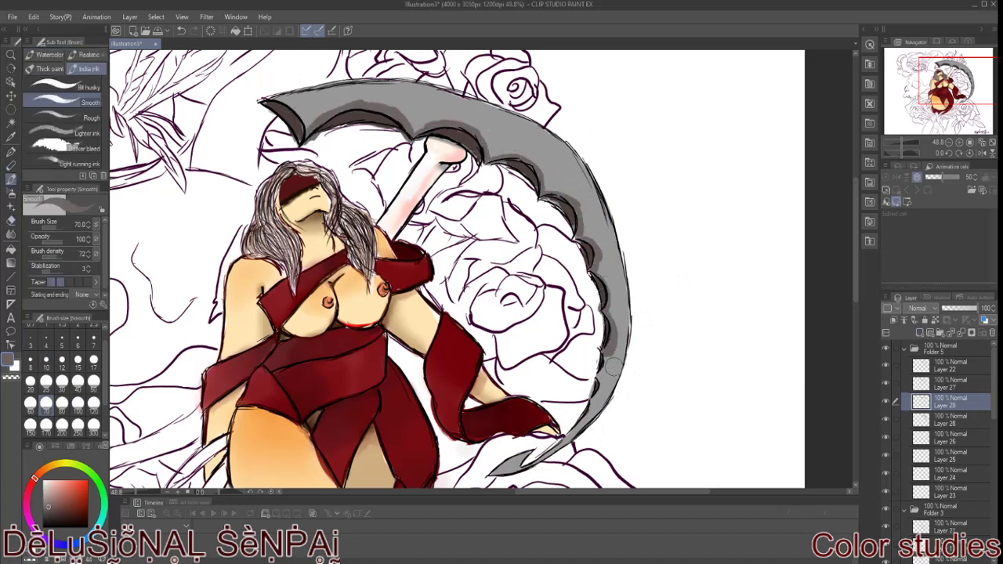
key(e)
mouse_move(306, 123)
mouse_down()
mouse_move(615, 211)
mouse_move(574, 423)
mouse_up()
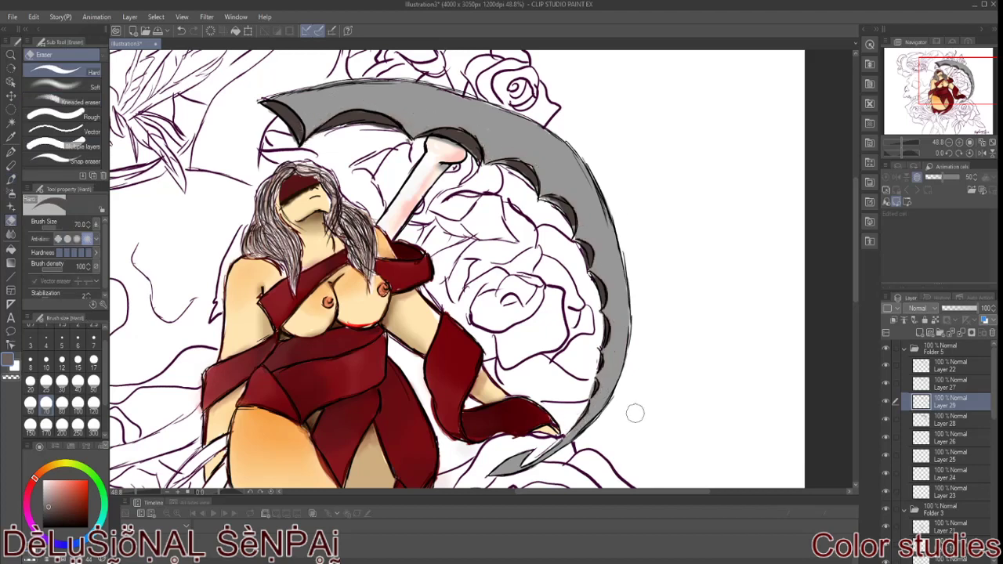
On new Layer 30, paint black scallops along the blade's inner edge and blend them into the grey
key(b)
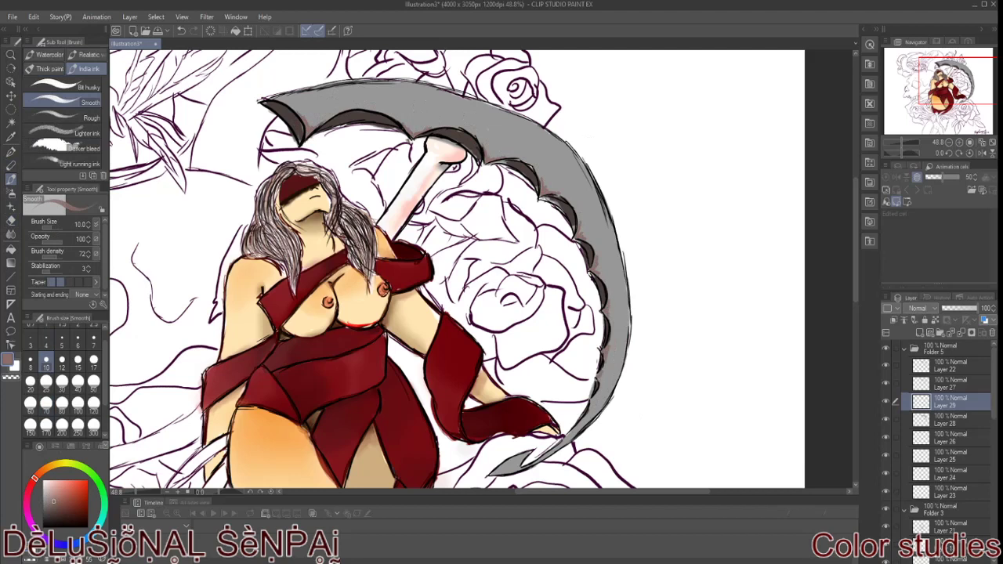
key(j)
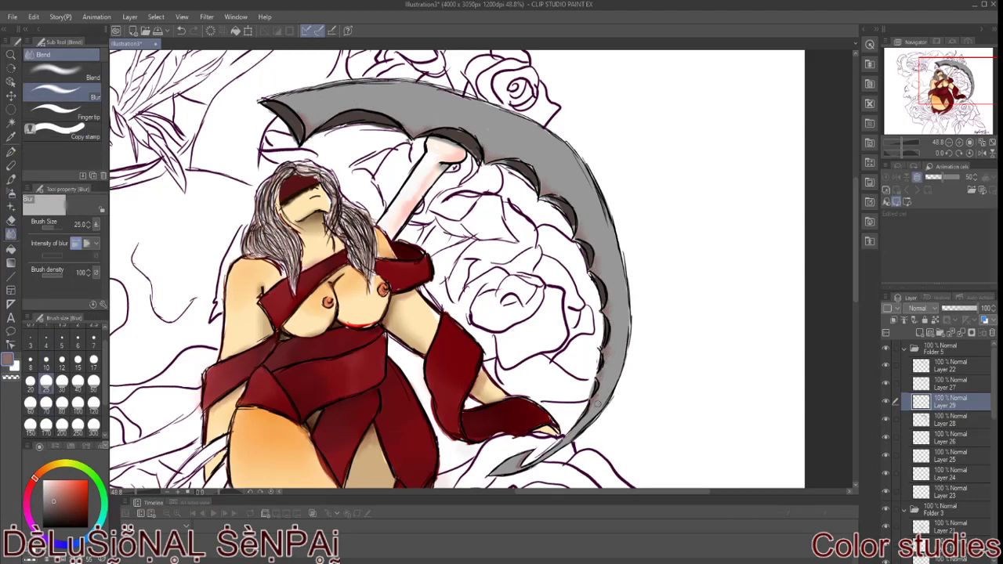
key(x)
key(b)
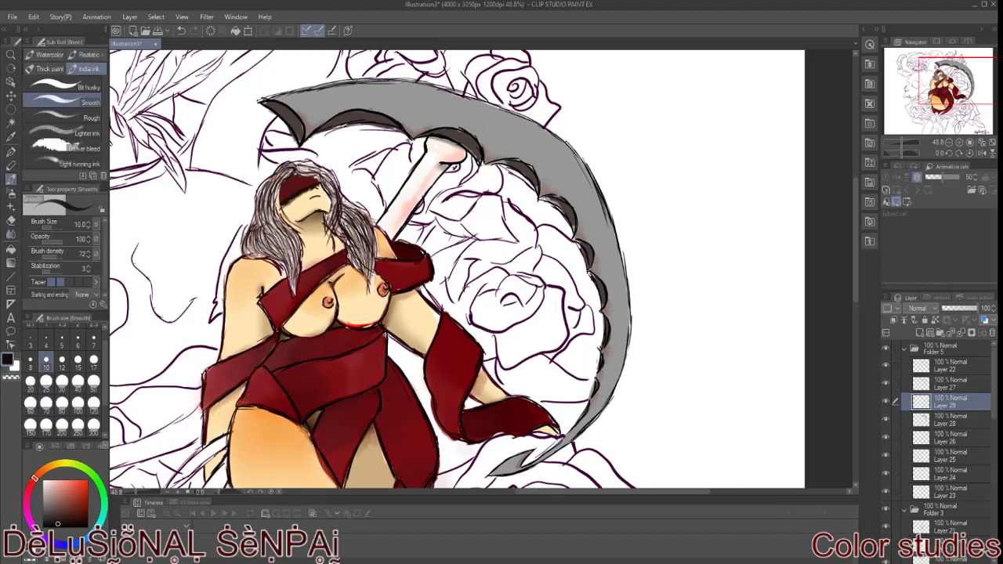
key(ctrl+shift+n)
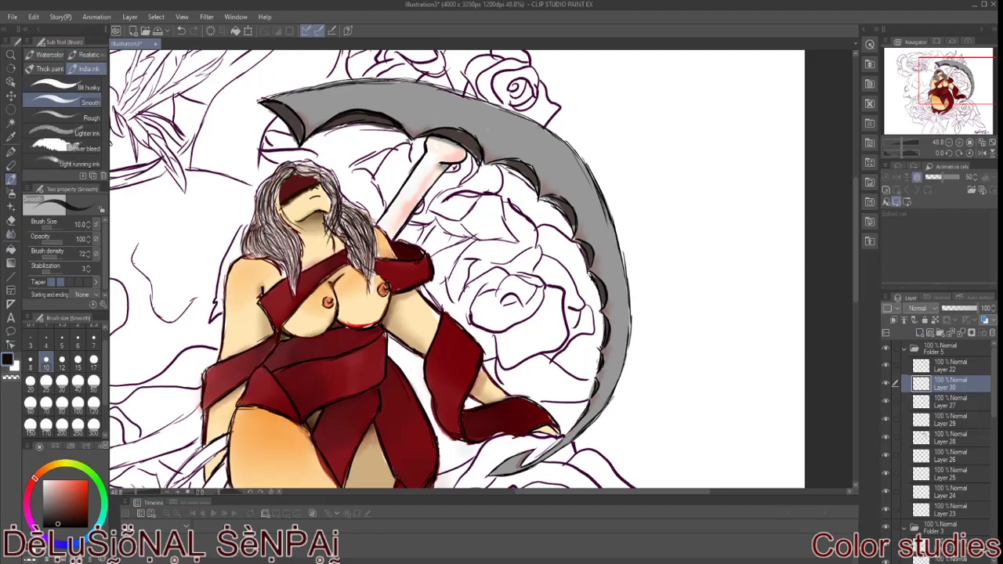
drag(529, 166, 571, 219)
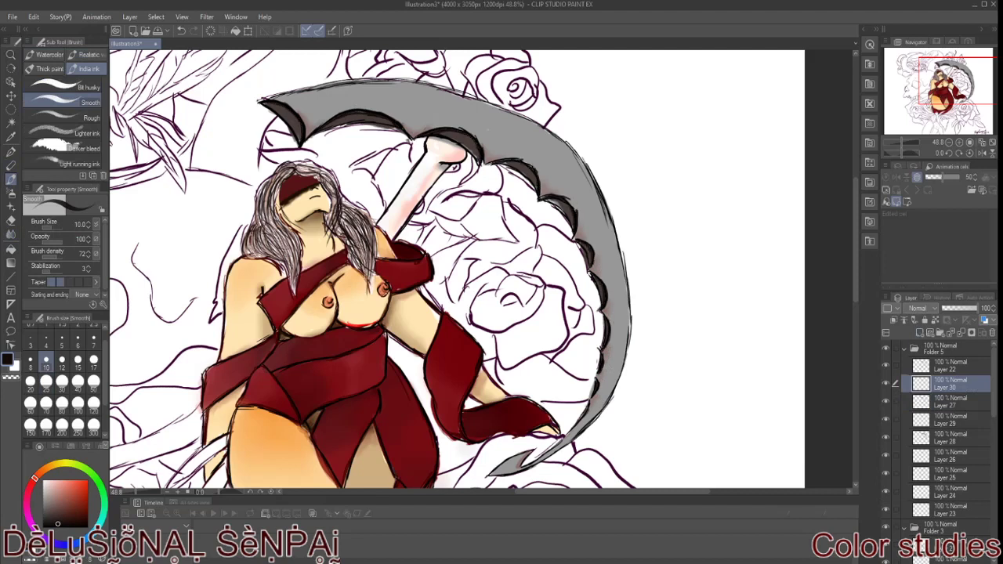
key(j)
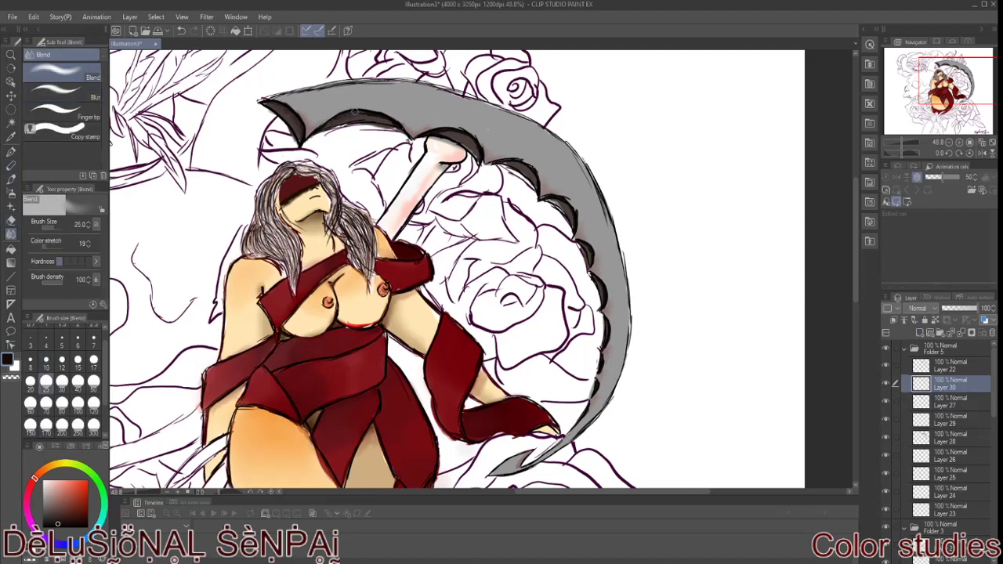
drag(514, 171, 572, 214)
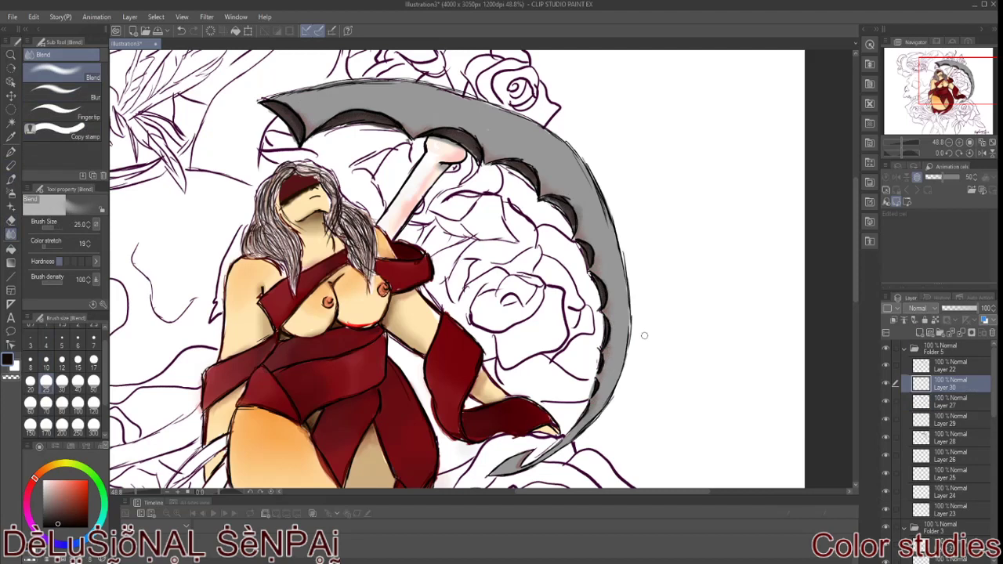
click(11, 178)
On new Layer 31, paint size-25 light grey along the blade's outer edge to the tip
key(j)
scroll(857, 247, down, 3)
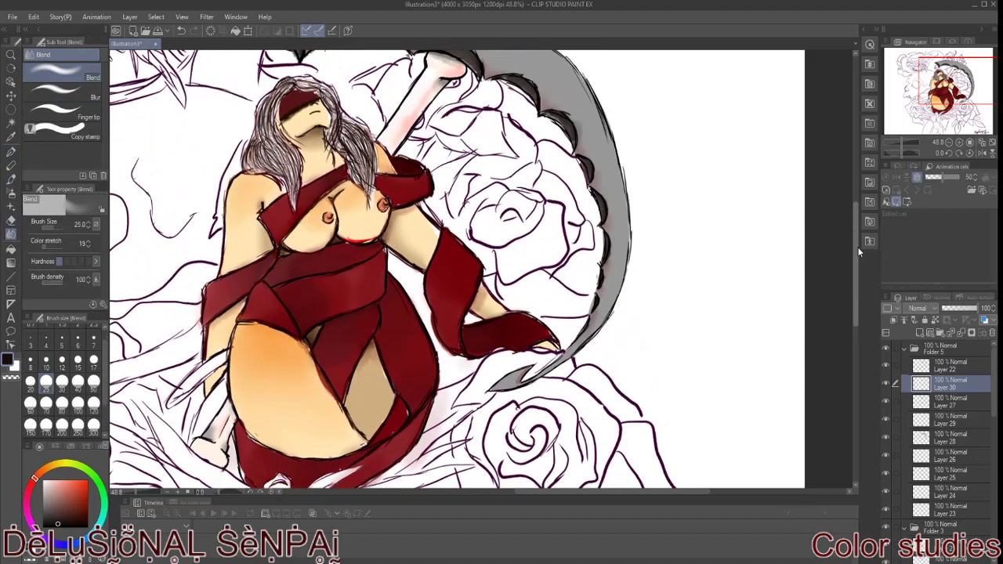
click(936, 438)
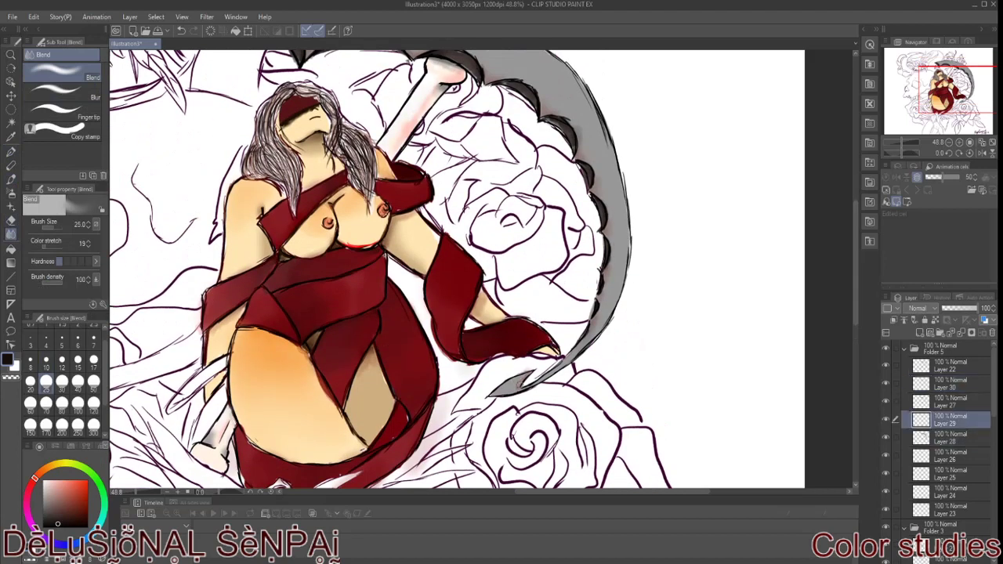
key(ctrl+shift+n)
scroll(519, 384, up, 3)
key(b)
click(46, 381)
drag(281, 94, 470, 91)
mouse_move(271, 94)
mouse_down()
mouse_move(589, 180)
mouse_move(623, 275)
mouse_move(584, 427)
mouse_move(494, 474)
mouse_up()
drag(598, 195, 620, 263)
drag(584, 177, 550, 133)
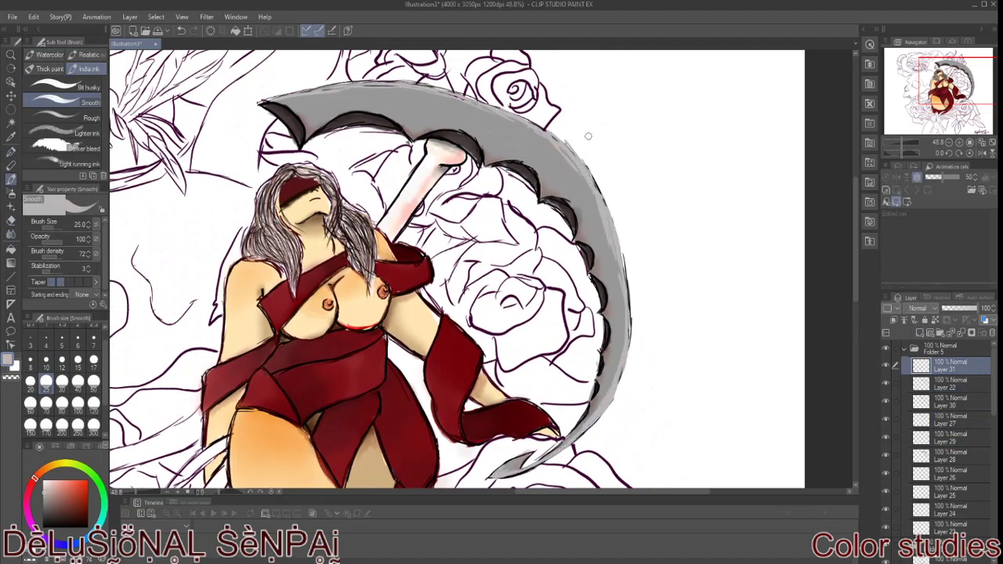
Blur the light grey highlight along the blade's outer edge toward the tip
key(j)
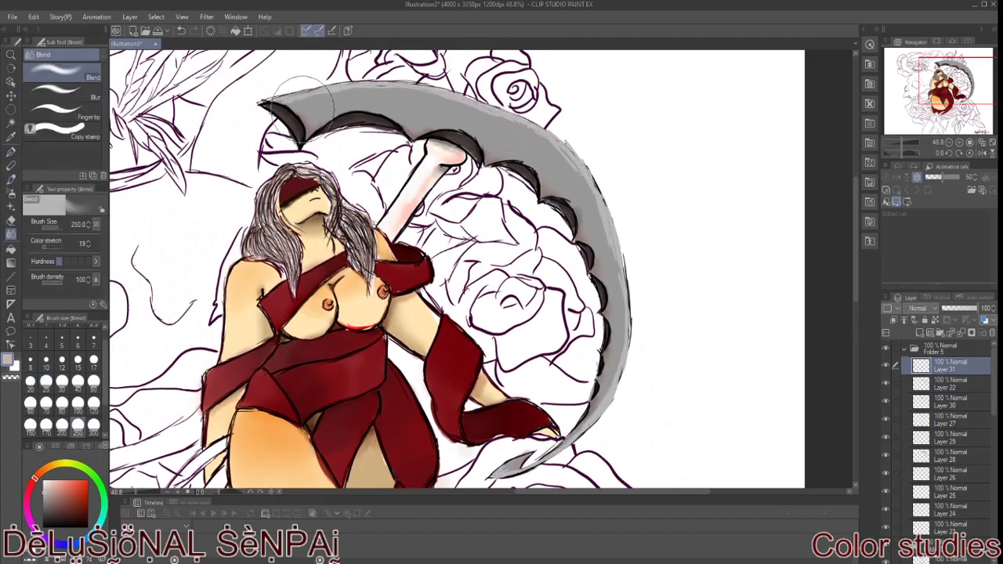
click(63, 92)
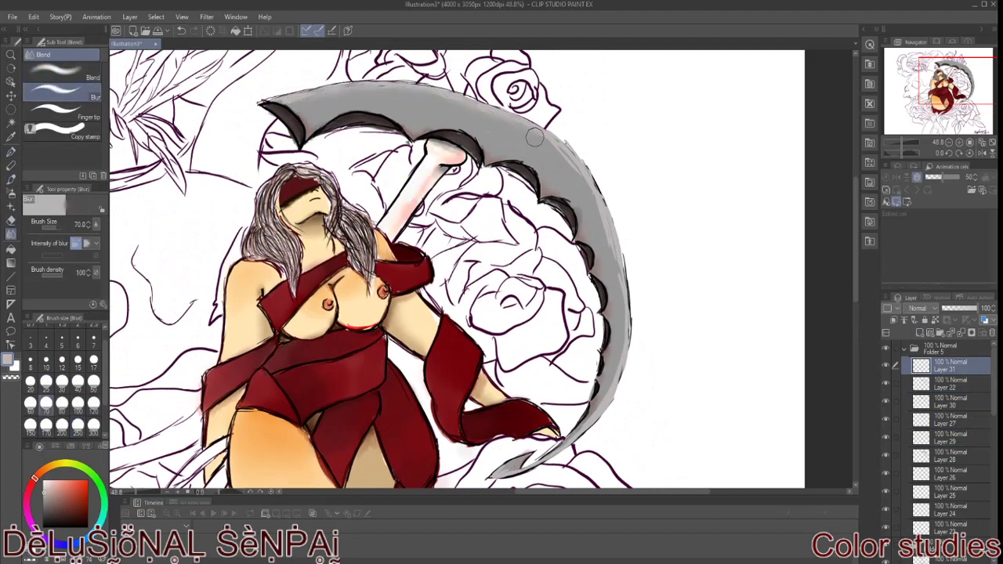
drag(614, 273, 510, 467)
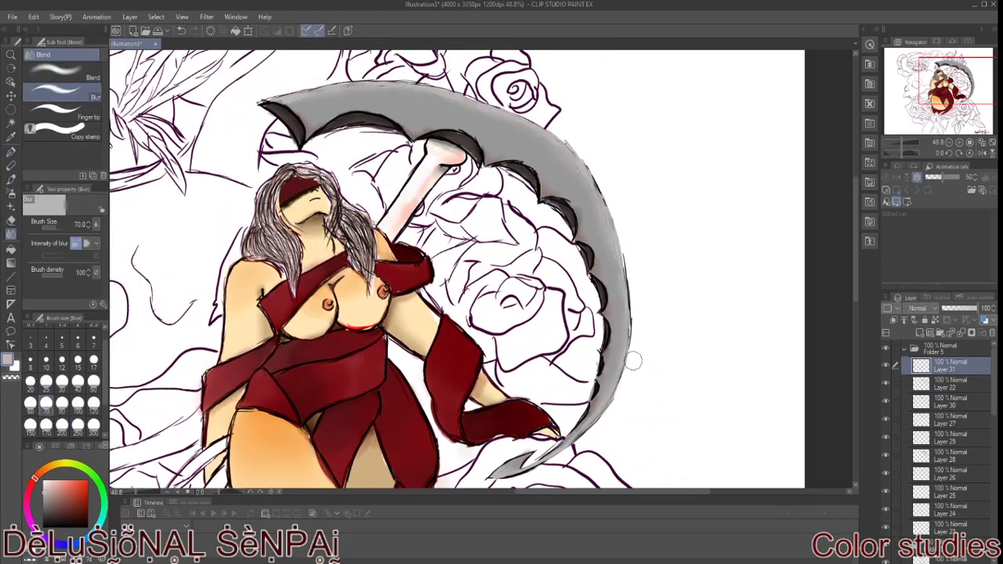
On new Layer 32, ink a crisp tapered outline along the blade's top edge
click(894, 319)
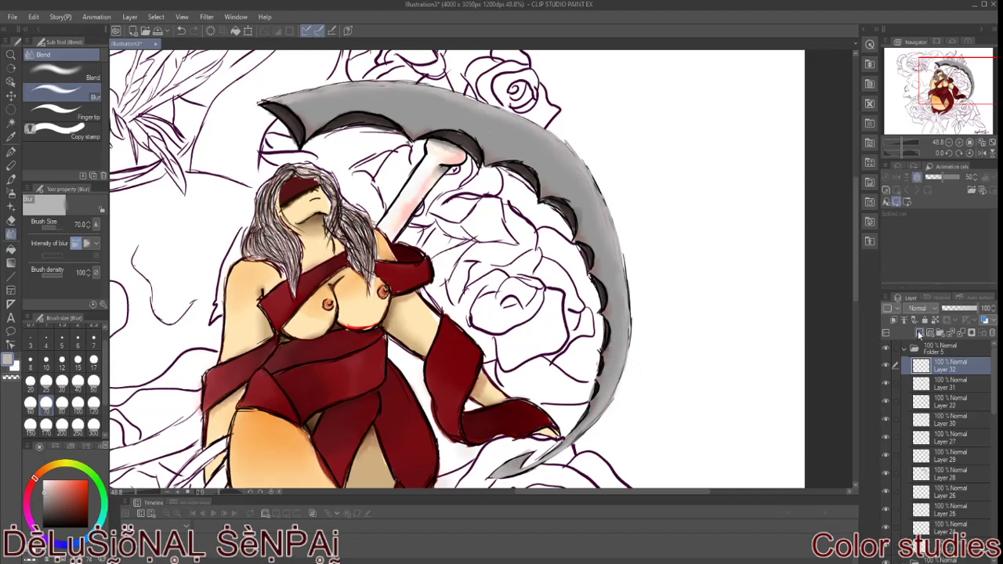
click(12, 152)
mouse_move(261, 100)
mouse_down()
mouse_move(437, 83)
mouse_move(574, 138)
mouse_move(625, 266)
mouse_move(627, 365)
mouse_move(561, 451)
mouse_up()
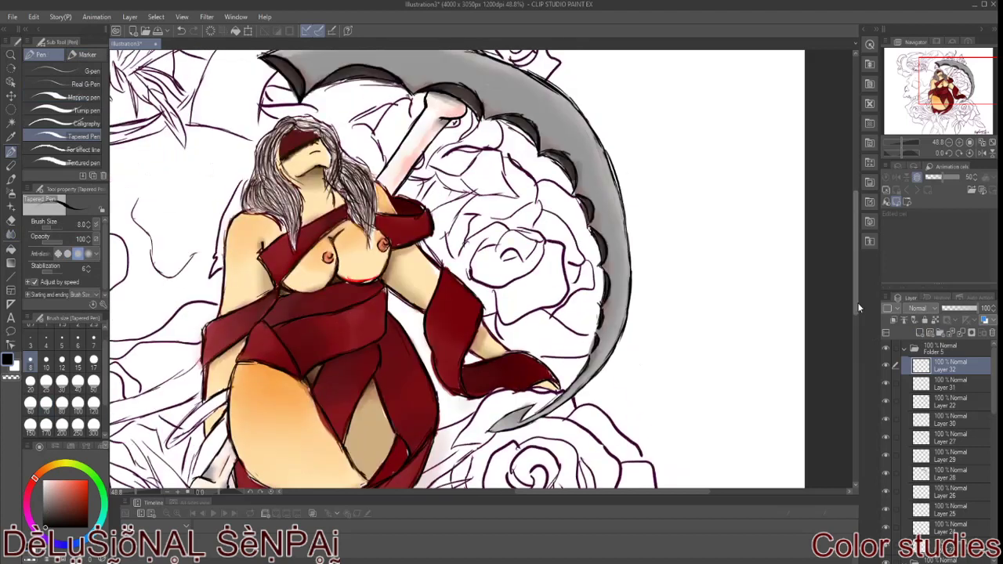
click(13, 16)
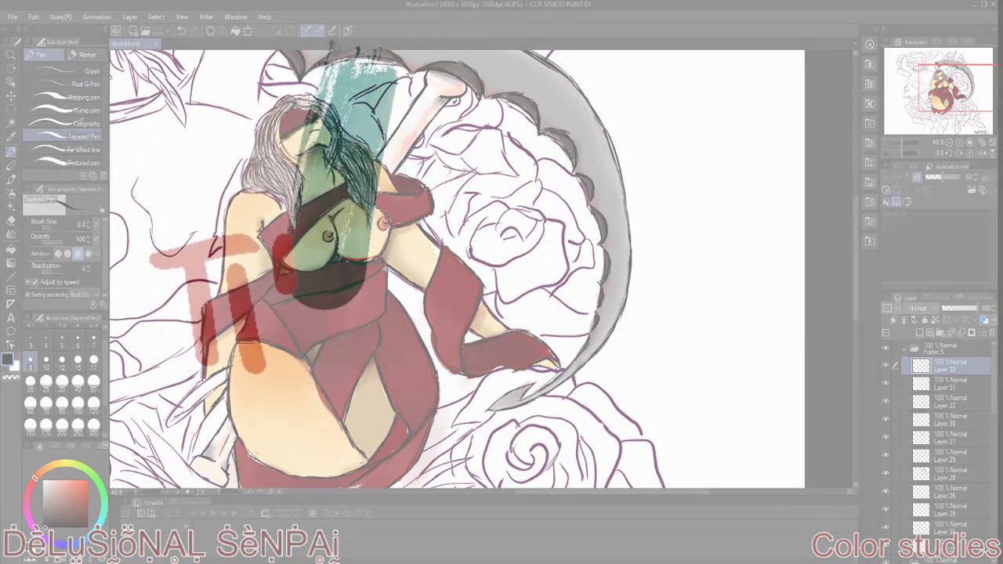